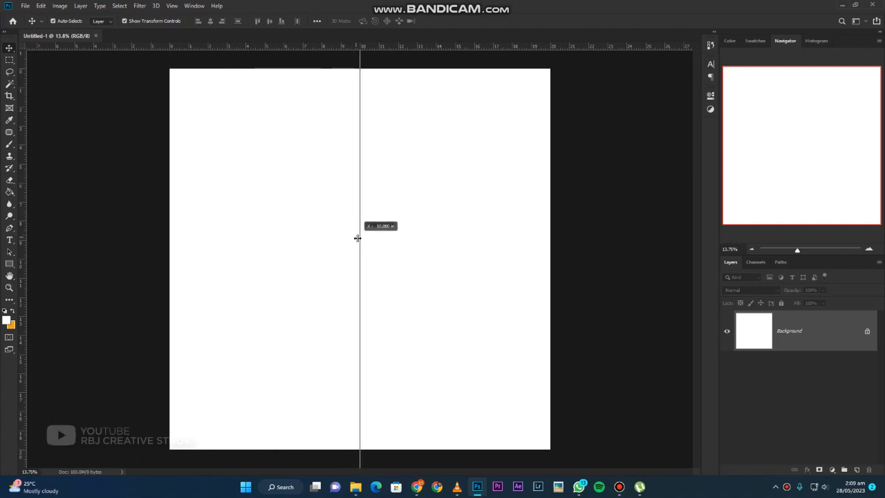
Add a horizontal guide through the canvas centre and draw an orange rectangle about 6110 by 6081 px covering the whole canvas.
{"action": "left_click_drag", "start_coordinate": [414, 56], "coordinate": [404, 258]}
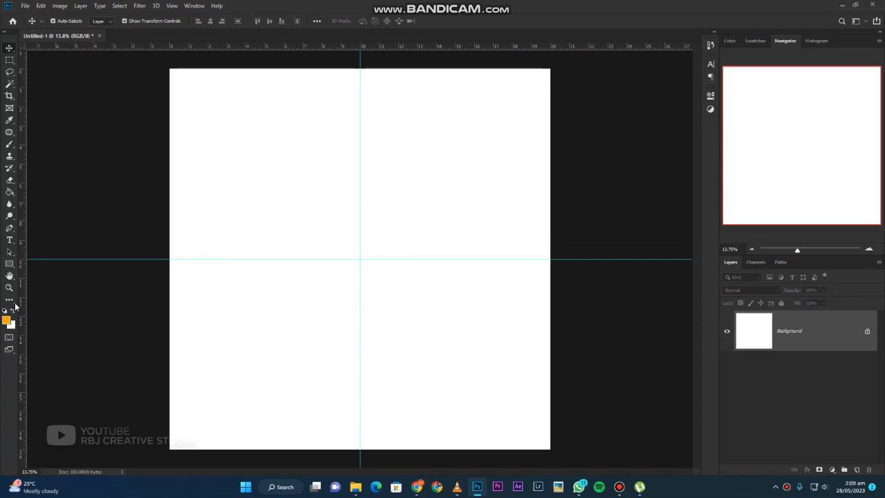
{"action": "left_click", "coordinate": [13, 264]}
{"action": "left_click_drag", "start_coordinate": [166, 66], "coordinate": [553, 450]}
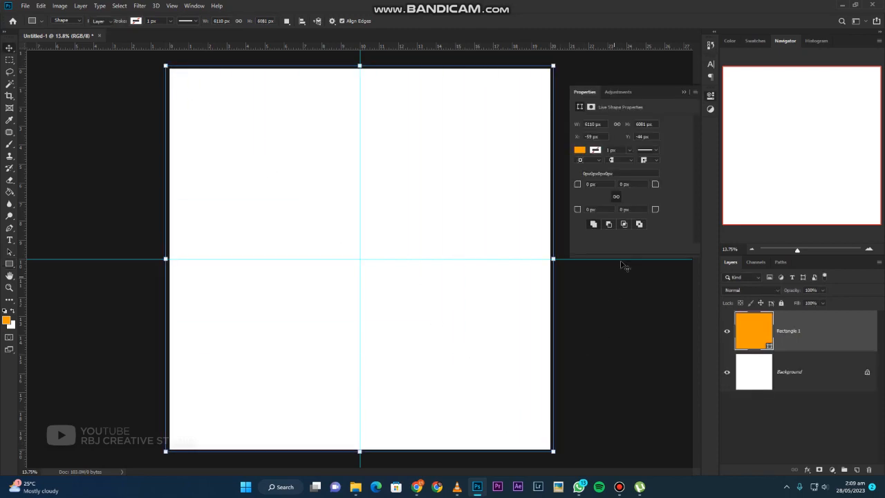
{"action": "key", "text": "v"}
{"action": "left_click", "coordinate": [683, 92]}
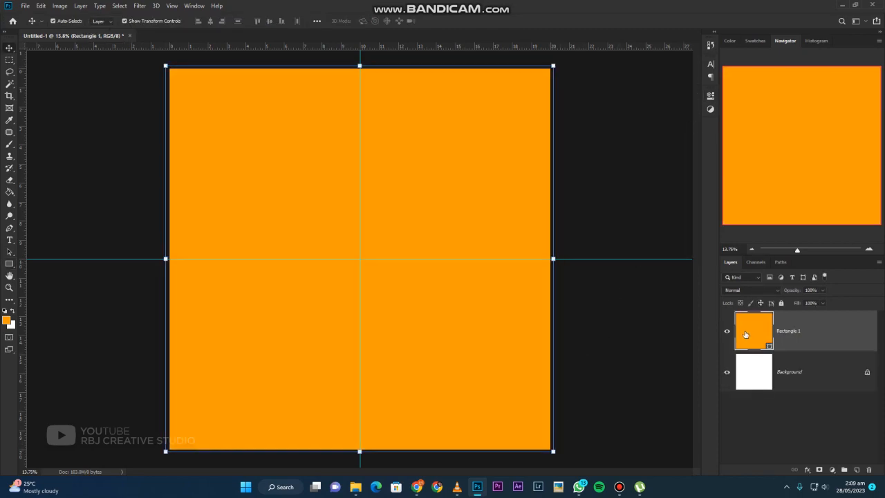
Change the rectangle's fill from orange to deep red #c80021 and lock its layer.
{"action": "double_click", "coordinate": [745, 335]}
{"action": "left_click_drag", "start_coordinate": [592, 122], "coordinate": [592, 113]}
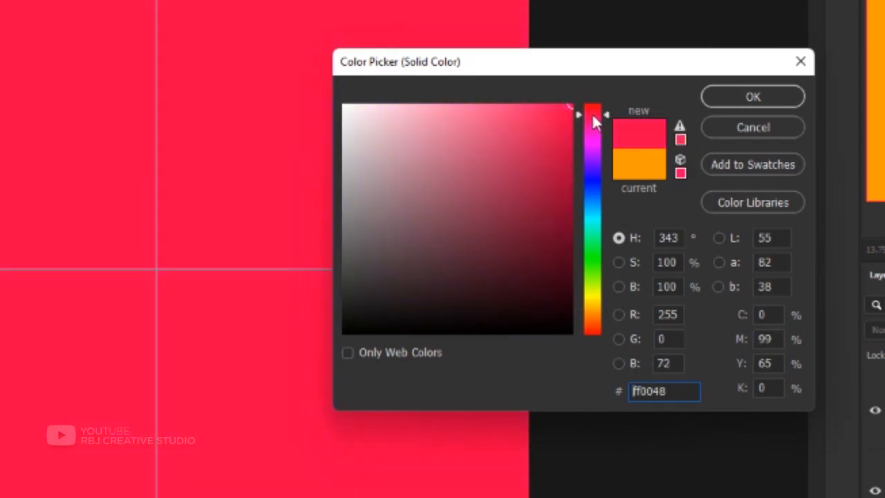
{"action": "left_click", "coordinate": [574, 149]}
{"action": "left_click_drag", "start_coordinate": [575, 149], "coordinate": [572, 154]}
{"action": "left_click_drag", "start_coordinate": [593, 115], "coordinate": [592, 108]}
{"action": "left_click", "coordinate": [752, 98]}
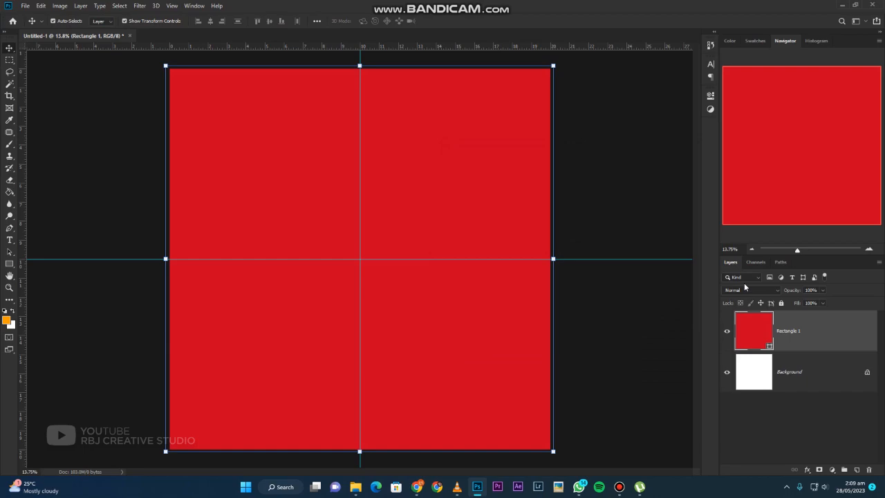
{"action": "left_click", "coordinate": [781, 302]}
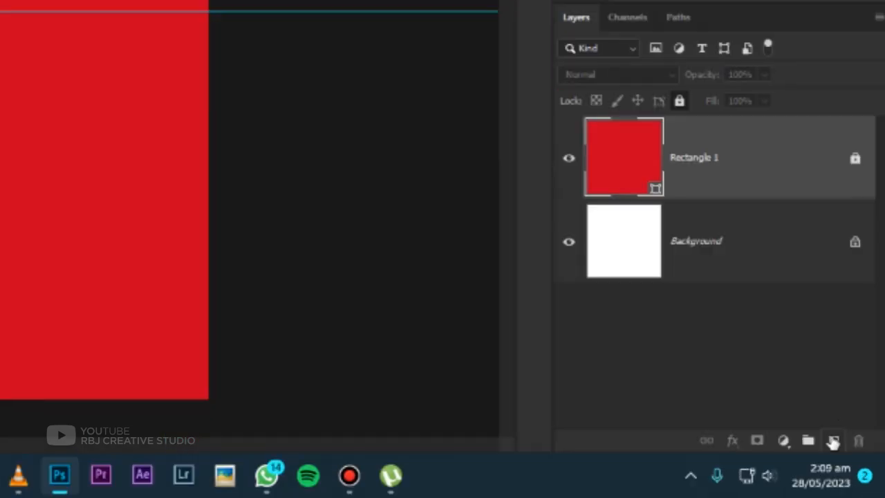
Add a new layer above the red rectangle and set a larger brush with the light red foreground colour #f83a5a.
{"action": "left_click", "coordinate": [856, 470]}
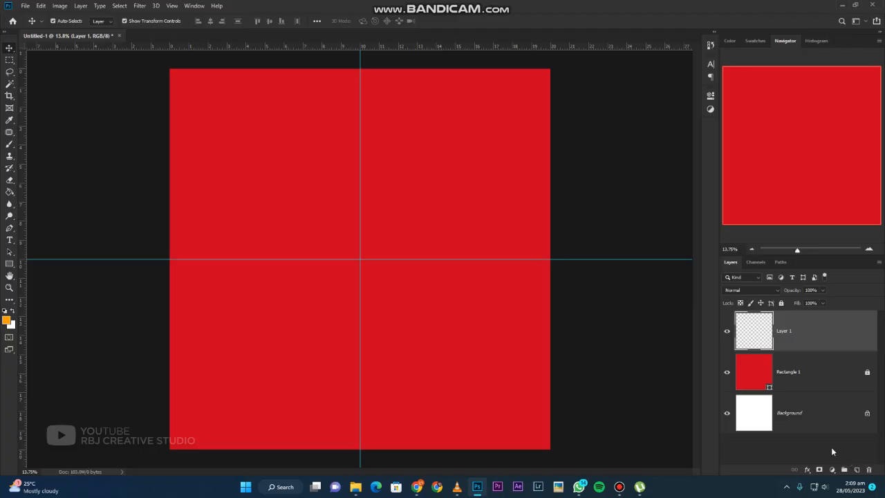
{"action": "key", "text": "b"}
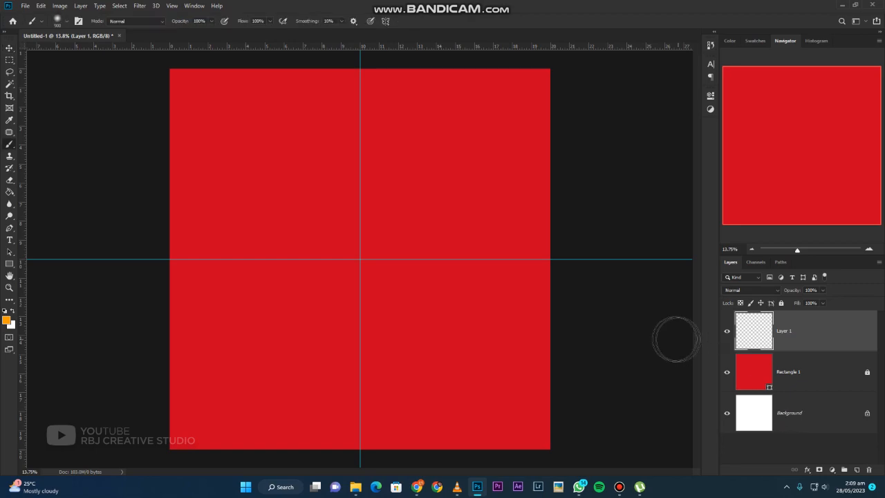
{"action": "key", "text": "bracketright"}
{"action": "key", "text": "bracketright"}
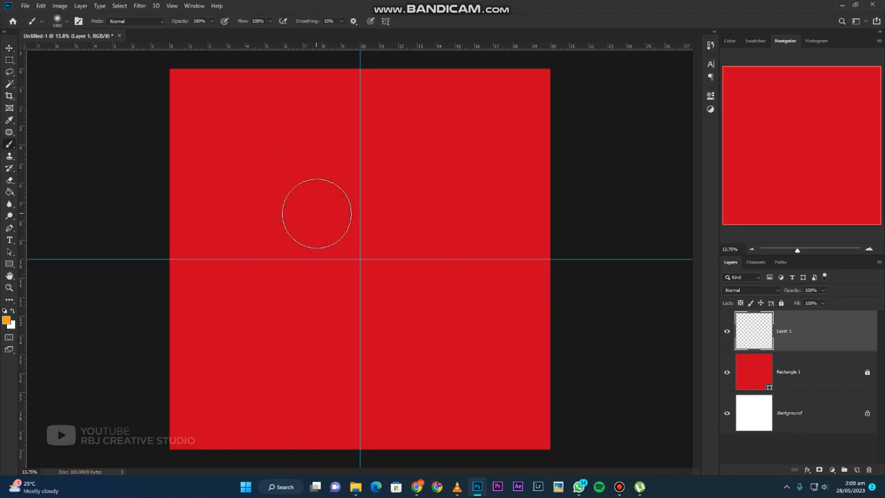
{"action": "scroll", "coordinate": [316, 213], "scroll_direction": "down", "scroll_amount": 1}
{"action": "left_click", "coordinate": [7, 319]}
{"action": "left_click", "coordinate": [354, 175]}
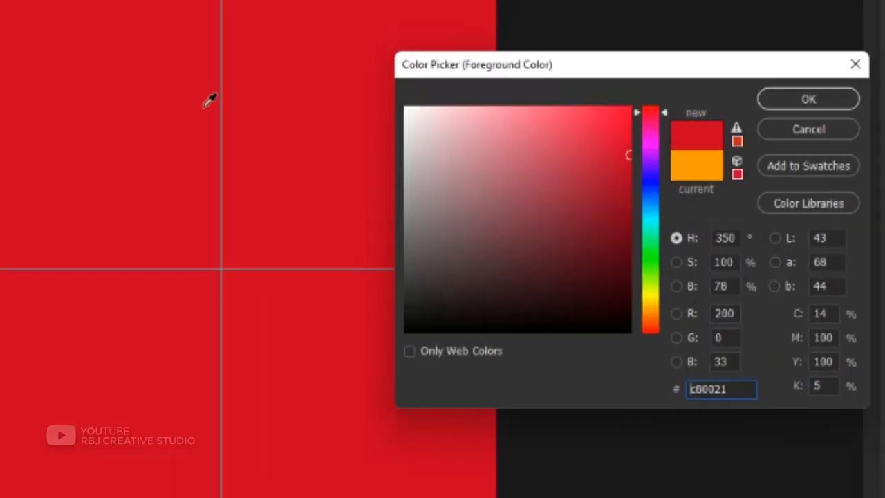
{"action": "left_click_drag", "start_coordinate": [569, 123], "coordinate": [578, 113]}
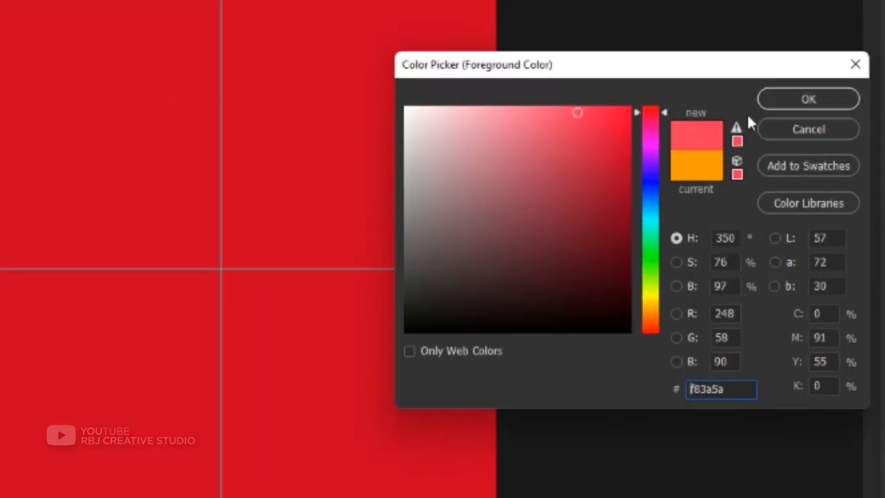
{"action": "left_click", "coordinate": [808, 98]}
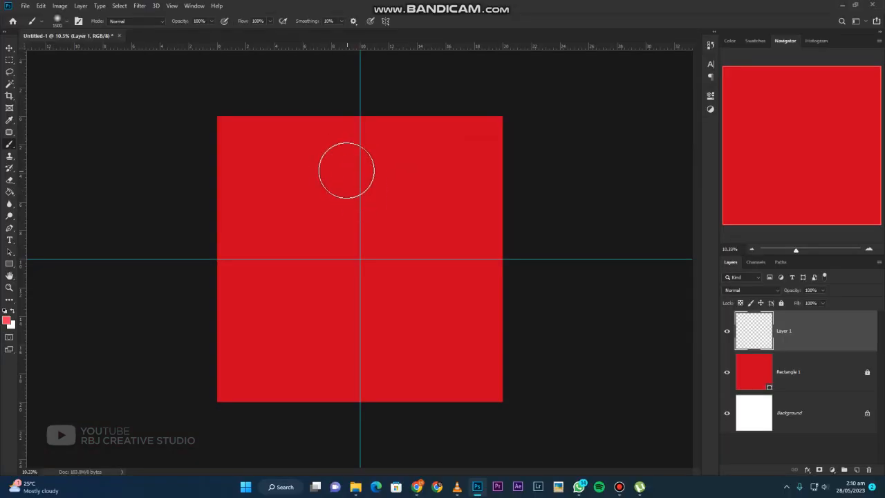
Paint a large, soft light red glow with an enlarged brush from the canvas's upper-left corner to just below its centre.
{"action": "key", "text": "bracketright"}
{"action": "key", "text": "bracketright"}
{"action": "key", "text": "bracketright"}
{"action": "key", "text": "bracketright"}
{"action": "key", "text": "bracketright"}
{"action": "key", "text": "bracketright"}
{"action": "key", "text": "bracketright"}
{"action": "key", "text": "bracketright"}
{"action": "key", "text": "bracketright"}
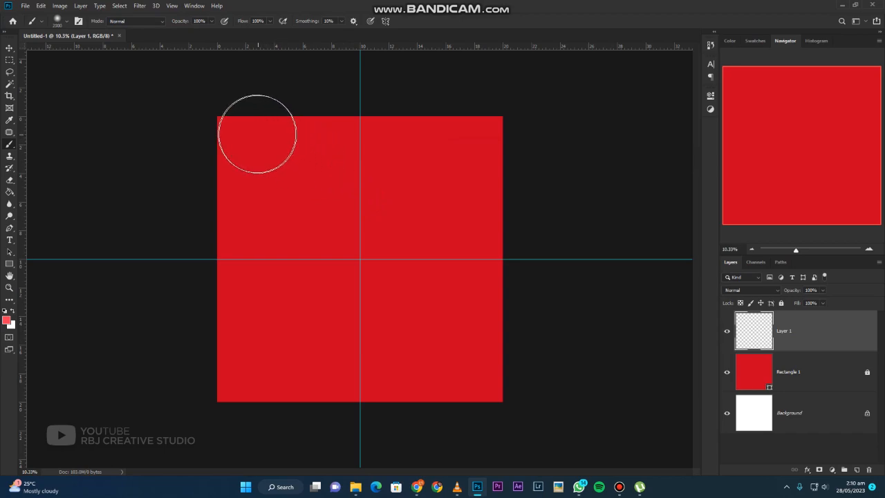
{"action": "left_click_drag", "start_coordinate": [246, 128], "coordinate": [355, 277]}
{"action": "key", "text": "bracketright"}
{"action": "mouse_move", "coordinate": [296, 130]}
{"action": "left_mouse_down"}
{"action": "mouse_move", "coordinate": [354, 258]}
{"action": "mouse_move", "coordinate": [253, 191]}
{"action": "left_mouse_up"}
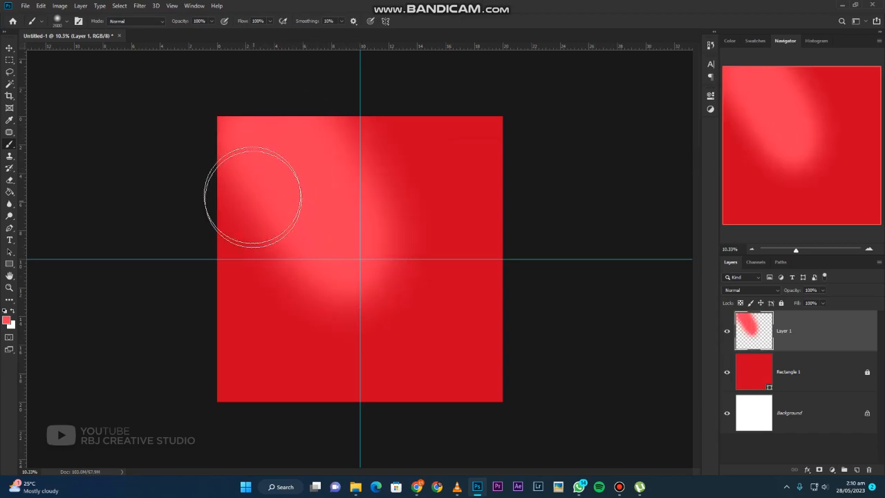
{"action": "left_click_drag", "start_coordinate": [314, 266], "coordinate": [340, 288]}
Scale the painted glow layer up to 117.5%.
{"action": "key", "text": "v"}
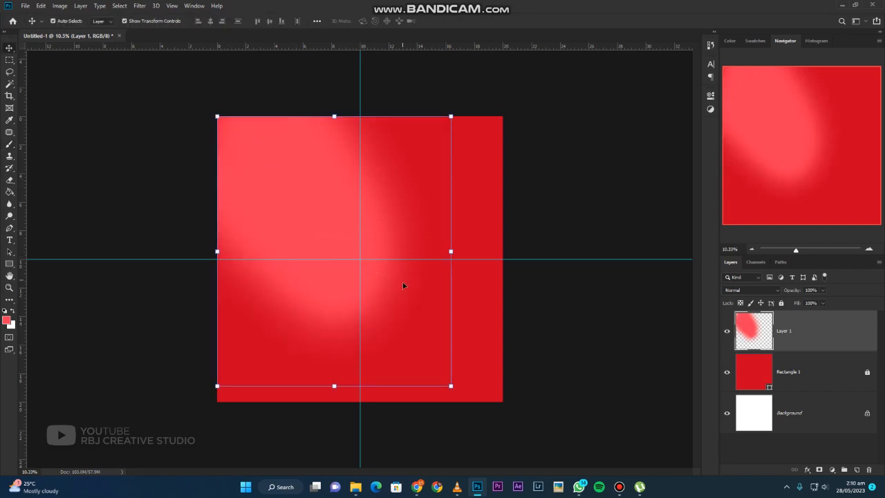
{"action": "left_click_drag", "start_coordinate": [452, 252], "coordinate": [492, 263]}
{"action": "key", "text": "Return"}
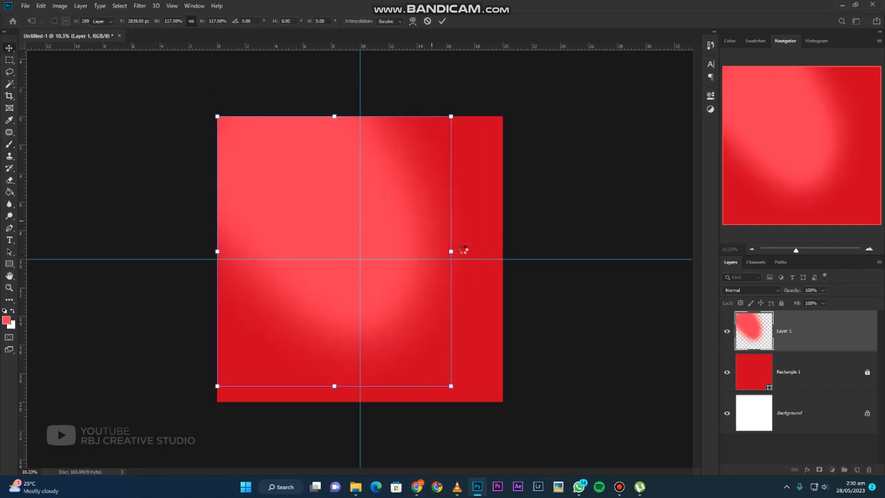
Lower the glow layer's opacity to 60% and lock the layer.
{"action": "left_click", "coordinate": [822, 290]}
{"action": "left_click_drag", "start_coordinate": [823, 301], "coordinate": [807, 303]}
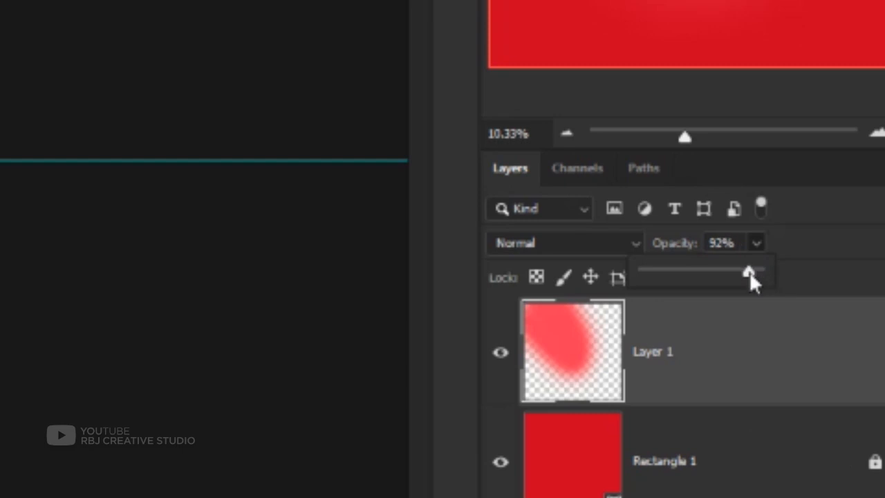
{"action": "mouse_move", "coordinate": [714, 270]}
{"action": "left_mouse_down"}
{"action": "mouse_move", "coordinate": [701, 271]}
{"action": "mouse_move", "coordinate": [712, 272]}
{"action": "left_mouse_up"}
{"action": "left_click", "coordinate": [715, 360]}
{"action": "left_click", "coordinate": [646, 280]}
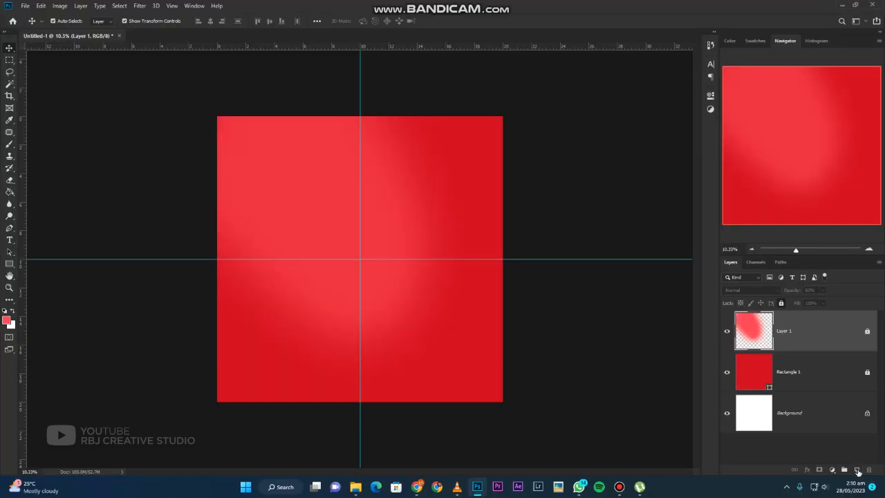
Add a new layer above the glow and choose a dark red foreground colour for the brush.
{"action": "left_click", "coordinate": [856, 470]}
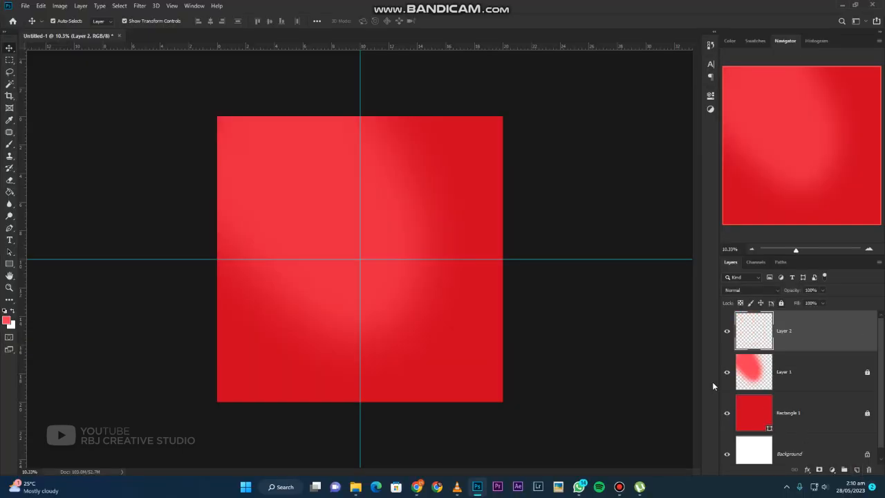
{"action": "left_click", "coordinate": [8, 319]}
{"action": "left_click", "coordinate": [448, 366]}
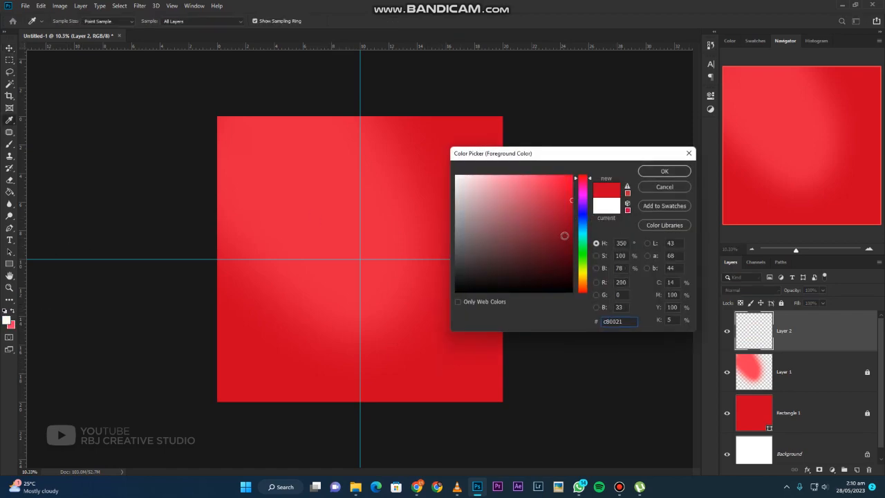
{"action": "left_click", "coordinate": [572, 240]}
{"action": "left_click", "coordinate": [663, 171]}
{"action": "key", "text": "b"}
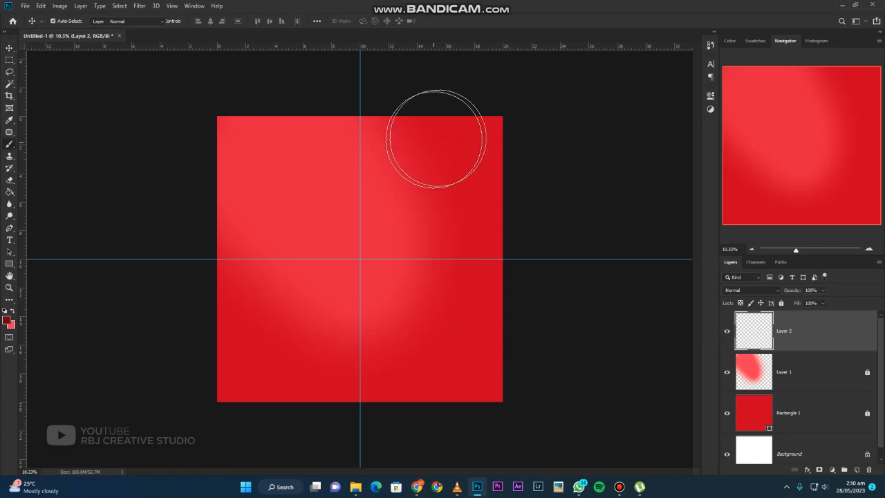
Paint soft dark red shading around the canvas edges, strongest in the upper-right corner.
{"action": "mouse_move", "coordinate": [444, 117]}
{"action": "left_mouse_down"}
{"action": "mouse_move", "coordinate": [484, 109]}
{"action": "mouse_move", "coordinate": [545, 166]}
{"action": "mouse_move", "coordinate": [537, 217]}
{"action": "left_mouse_up"}
{"action": "mouse_move", "coordinate": [522, 380]}
{"action": "left_mouse_down"}
{"action": "mouse_move", "coordinate": [465, 427]}
{"action": "mouse_move", "coordinate": [215, 420]}
{"action": "mouse_move", "coordinate": [220, 432]}
{"action": "mouse_move", "coordinate": [421, 439]}
{"action": "left_mouse_up"}
{"action": "mouse_move", "coordinate": [222, 142]}
{"action": "left_mouse_down"}
{"action": "mouse_move", "coordinate": [182, 168]}
{"action": "mouse_move", "coordinate": [158, 356]}
{"action": "left_mouse_up"}
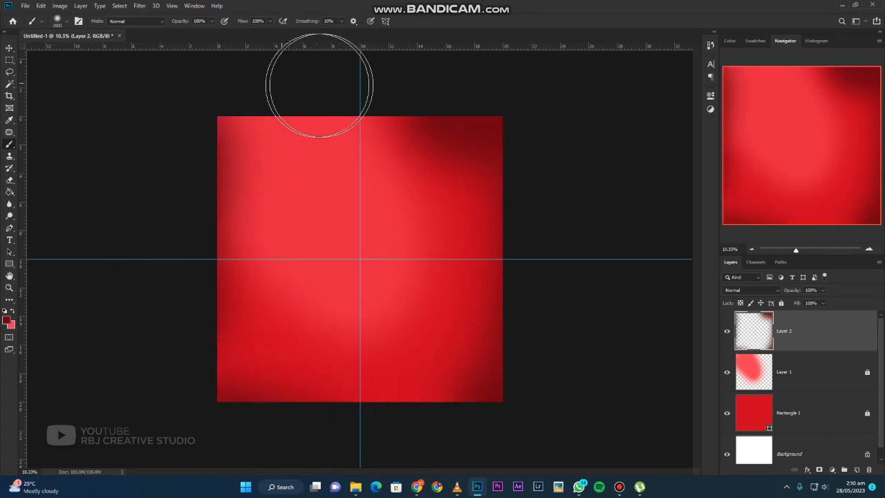
{"action": "mouse_move", "coordinate": [318, 99]}
{"action": "left_mouse_down"}
{"action": "mouse_move", "coordinate": [378, 84]}
{"action": "mouse_move", "coordinate": [321, 74]}
{"action": "mouse_move", "coordinate": [269, 80]}
{"action": "mouse_move", "coordinate": [355, 82]}
{"action": "left_mouse_up"}
{"action": "key", "text": "v"}
{"action": "key", "text": "ctrl+plus"}
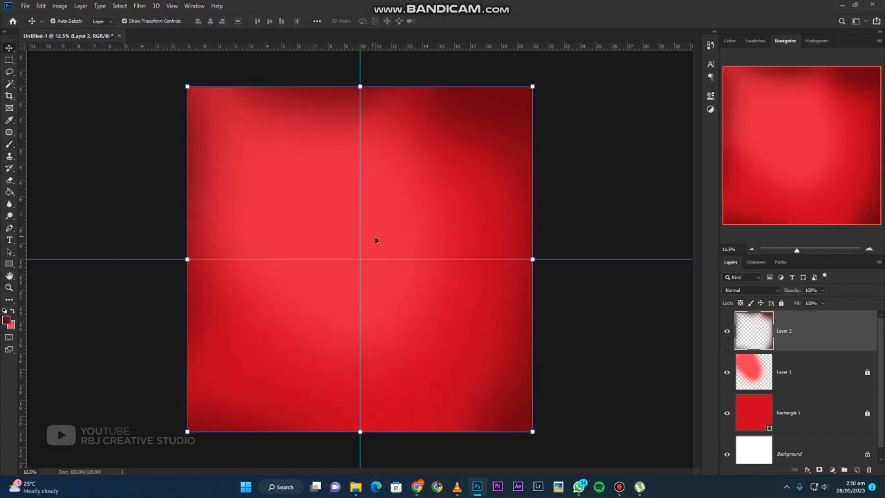
Slightly reduce the opacity of the dark edge shading layer.
{"action": "left_click_drag", "start_coordinate": [821, 302], "coordinate": [817, 302]}
{"action": "left_click", "coordinate": [598, 207]}
{"action": "scroll", "coordinate": [475, 269], "scroll_direction": "up", "scroll_amount": 1}
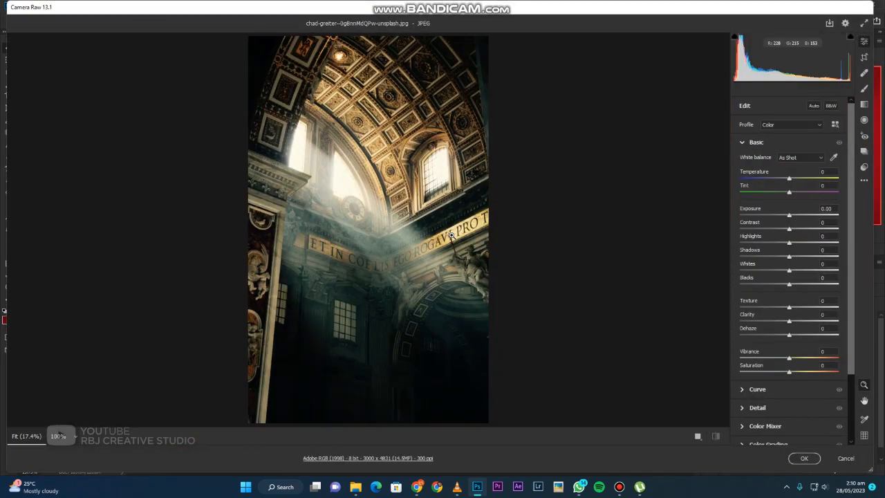
Place the church interior photo unedited at the canvas centre and rasterize its layer.
{"action": "left_click", "coordinate": [803, 457]}
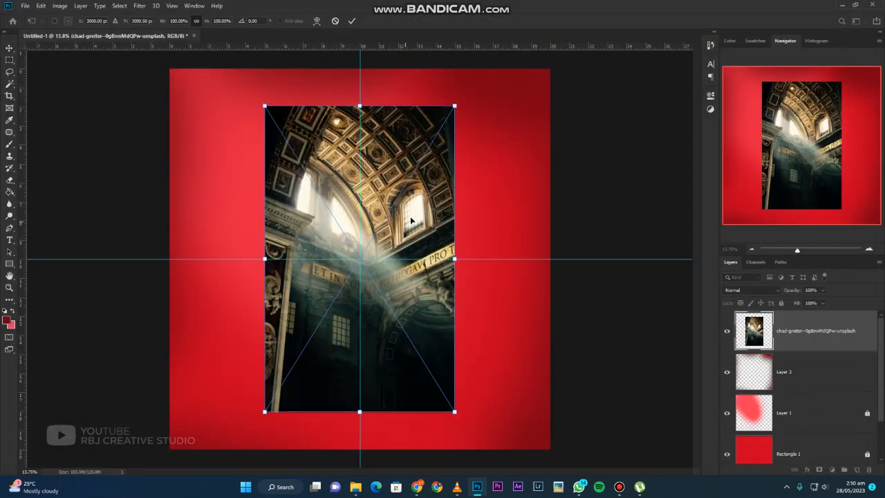
{"action": "key", "text": "Return"}
{"action": "scroll", "coordinate": [411, 221], "scroll_direction": "down", "scroll_amount": 2}
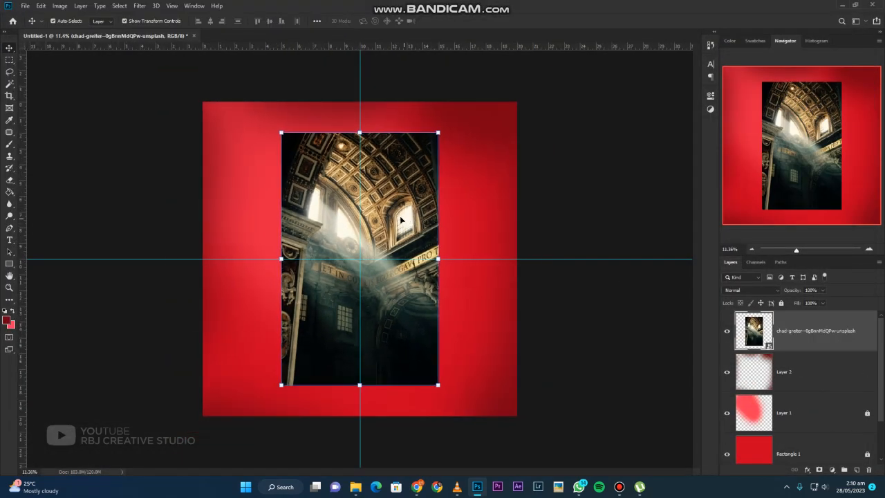
{"action": "key", "text": "e"}
{"action": "left_click", "coordinate": [401, 220]}
{"action": "key", "text": "Return"}
{"action": "key", "text": "ctrl+plus"}
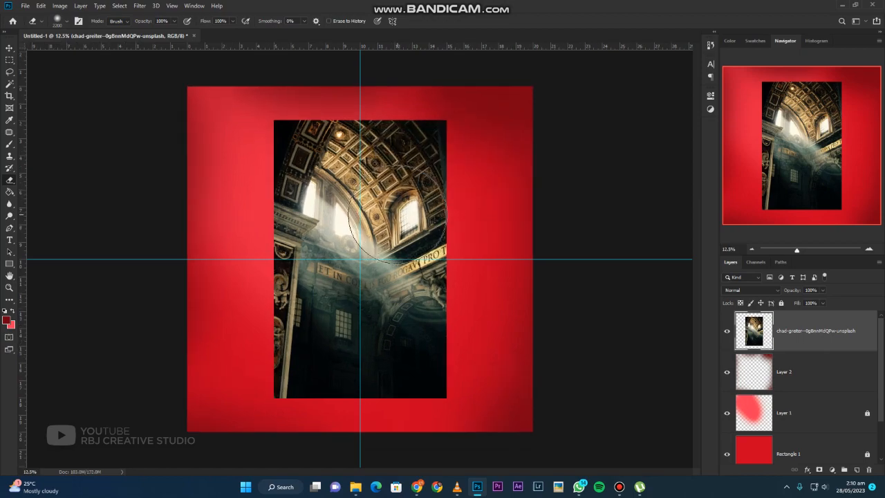
Delete the dark lower third of the church photo with a rectangular selection and deselect.
{"action": "key", "text": "m"}
{"action": "left_click_drag", "start_coordinate": [488, 422], "coordinate": [216, 305]}
{"action": "key", "text": "Delete"}
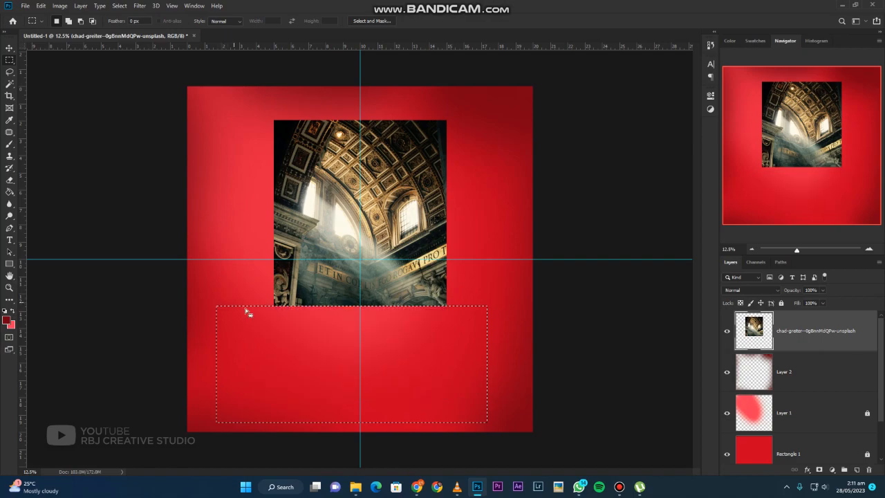
{"action": "key", "text": "ctrl+d"}
Scale the cropped church photo up to 222.67% so it covers the whole canvas.
{"action": "key", "text": "v"}
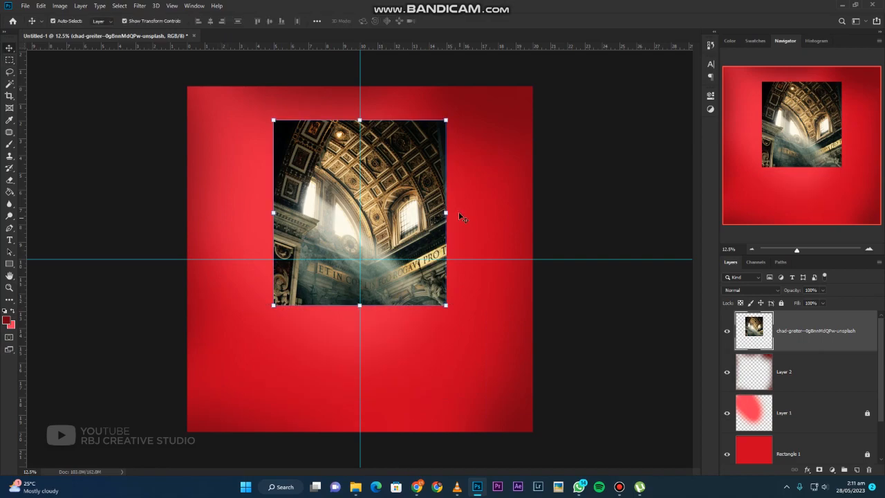
{"action": "left_click_drag", "start_coordinate": [450, 207], "coordinate": [438, 223]}
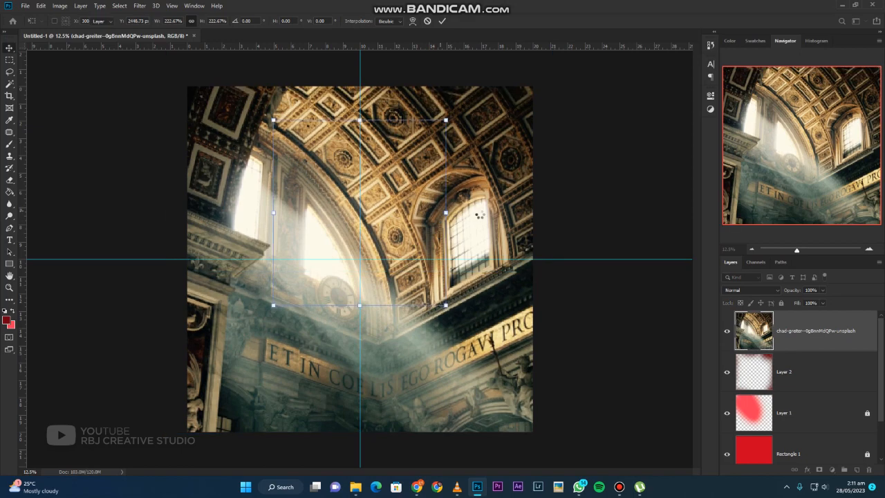
{"action": "key", "text": "Return"}
Try out the blend modes on the church photo layer and set it to Luminosity.
{"action": "left_click", "coordinate": [740, 290]}
{"action": "left_click", "coordinate": [729, 253]}
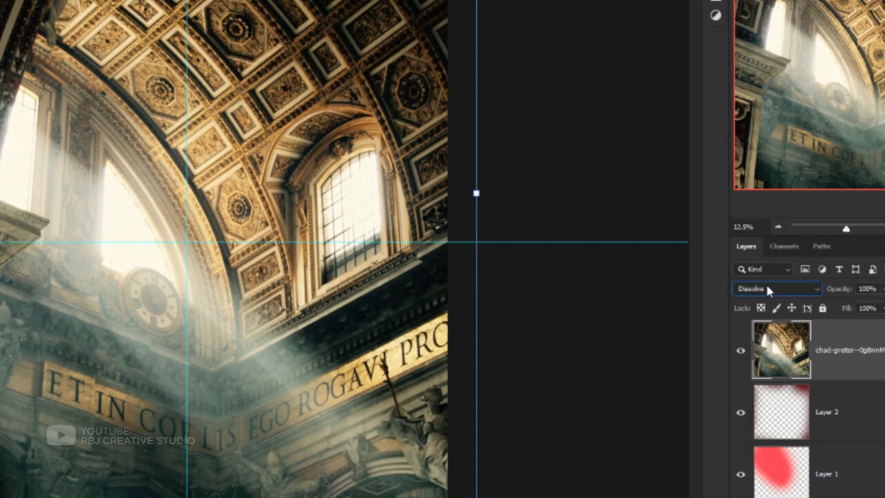
{"action": "scroll", "coordinate": [767, 287], "scroll_direction": "down", "scroll_amount": 1}
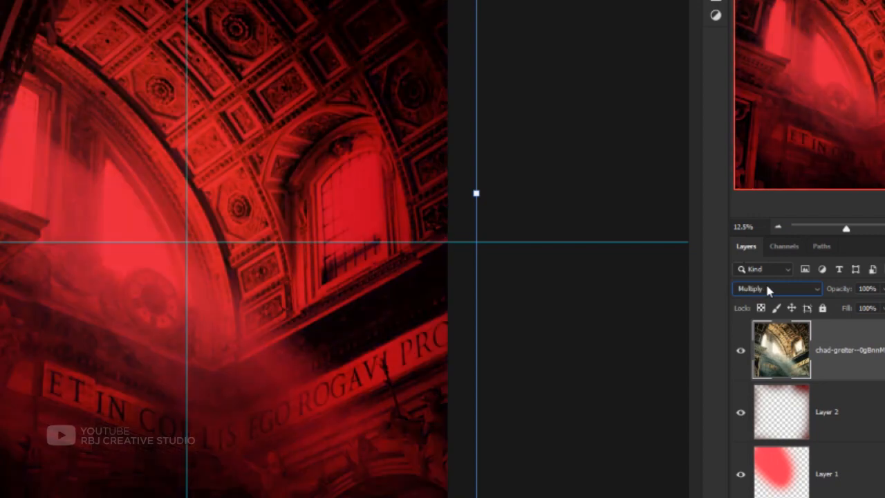
{"action": "scroll", "coordinate": [766, 289], "scroll_direction": "down", "scroll_amount": 1}
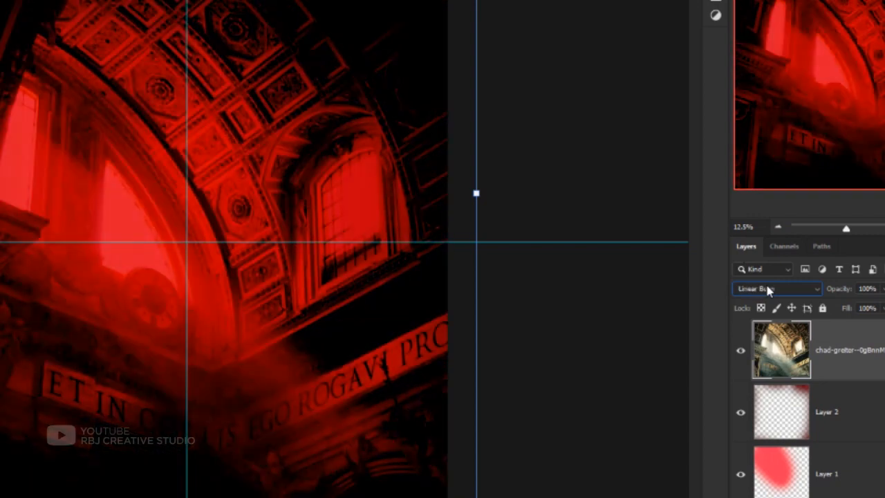
{"action": "scroll", "coordinate": [766, 289], "scroll_direction": "down", "scroll_amount": 1}
{"action": "scroll", "coordinate": [767, 289], "scroll_direction": "down", "scroll_amount": 1}
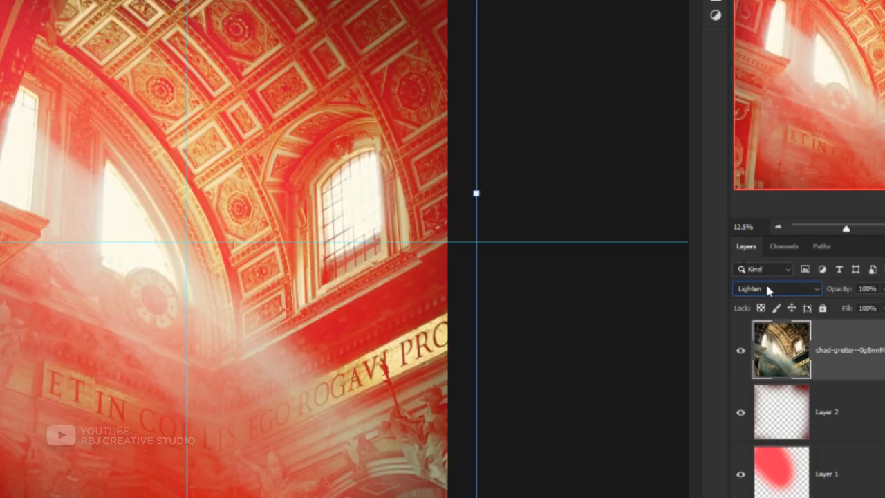
{"action": "scroll", "coordinate": [767, 289], "scroll_direction": "down", "scroll_amount": 1}
{"action": "scroll", "coordinate": [767, 289], "scroll_direction": "down", "scroll_amount": 1}
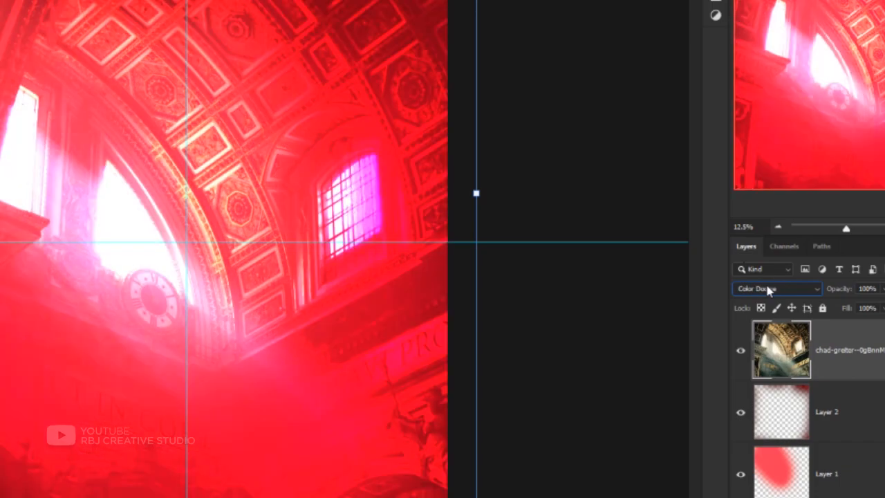
{"action": "scroll", "coordinate": [768, 291], "scroll_direction": "down", "scroll_amount": 1}
{"action": "scroll", "coordinate": [769, 290], "scroll_direction": "down", "scroll_amount": 1}
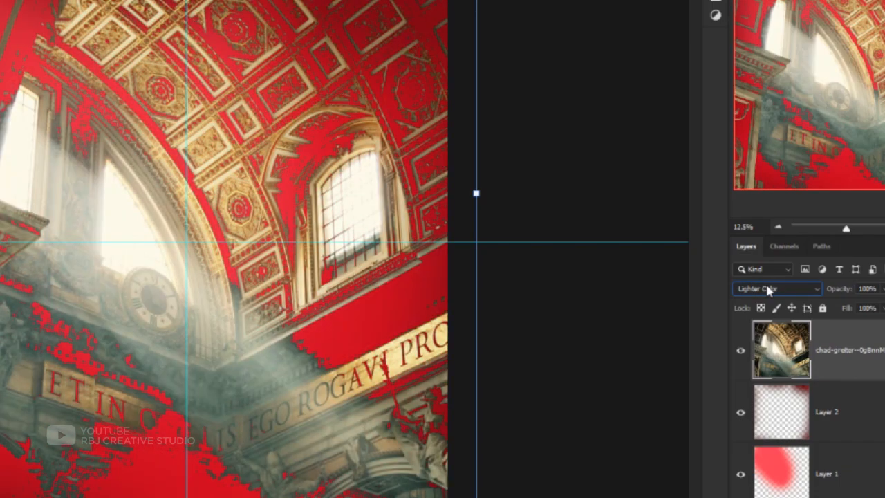
{"action": "scroll", "coordinate": [768, 290], "scroll_direction": "down", "scroll_amount": 1}
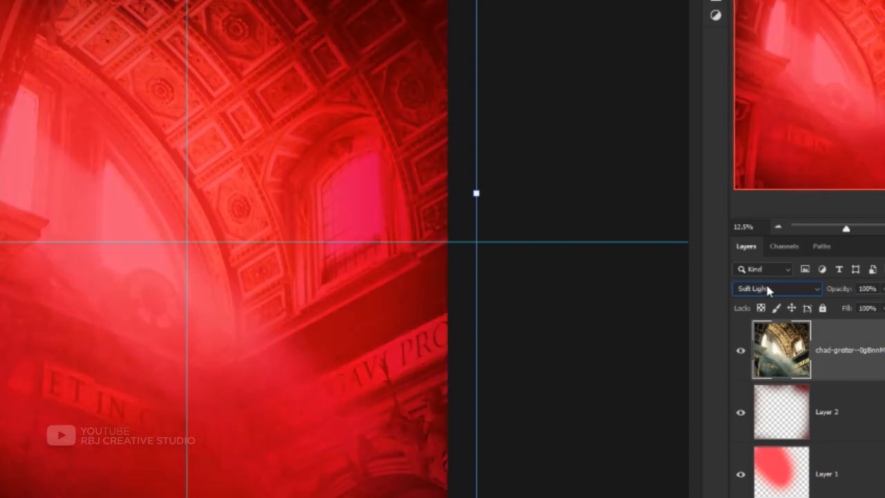
{"action": "scroll", "coordinate": [767, 289], "scroll_direction": "down", "scroll_amount": 2}
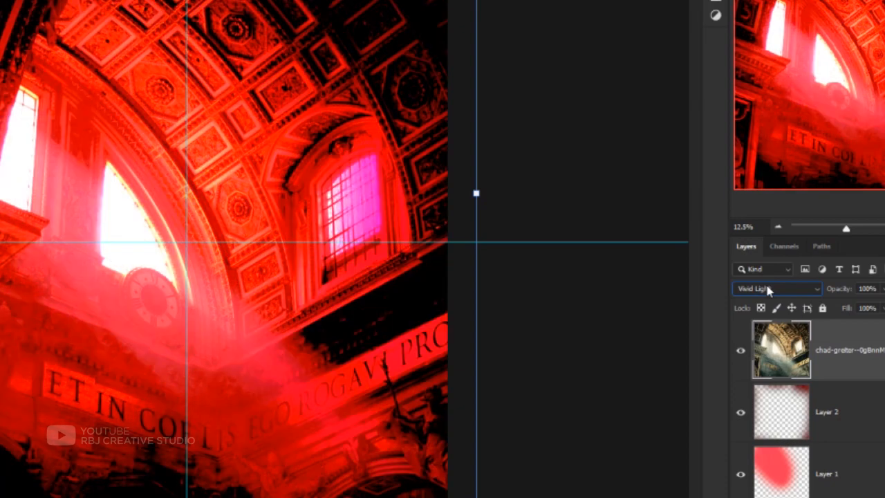
{"action": "scroll", "coordinate": [767, 289], "scroll_direction": "down", "scroll_amount": 1}
{"action": "scroll", "coordinate": [768, 290], "scroll_direction": "down", "scroll_amount": 1}
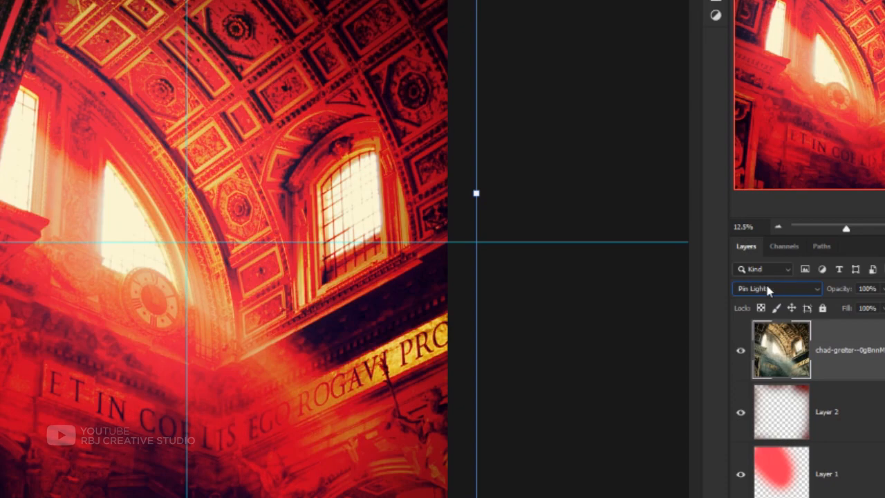
{"action": "scroll", "coordinate": [767, 288], "scroll_direction": "down", "scroll_amount": 1}
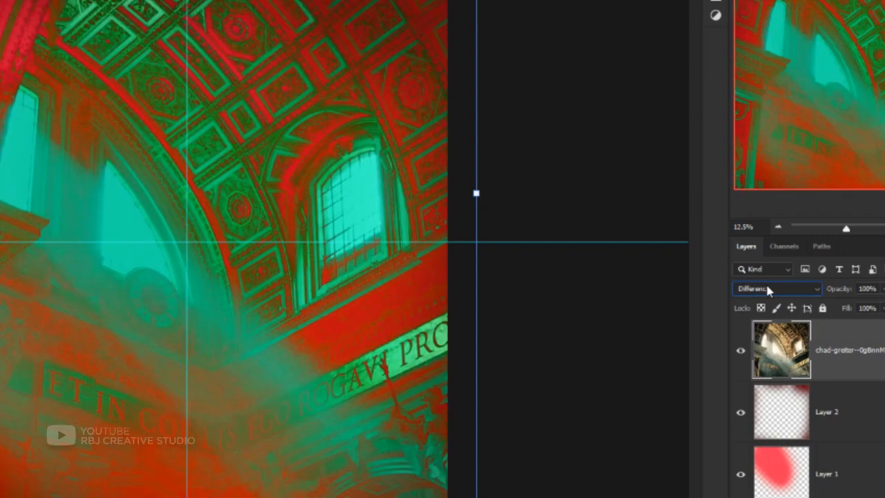
{"action": "scroll", "coordinate": [766, 287], "scroll_direction": "down", "scroll_amount": 1}
{"action": "scroll", "coordinate": [766, 289], "scroll_direction": "down", "scroll_amount": 1}
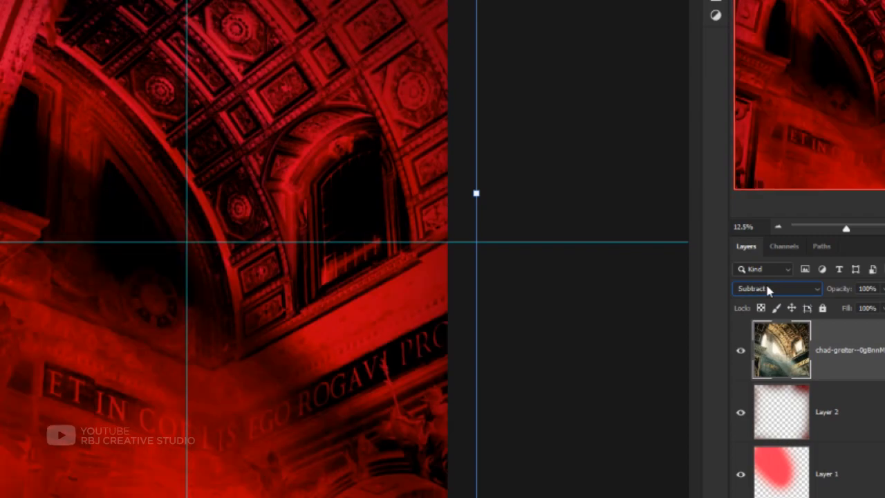
{"action": "scroll", "coordinate": [766, 289], "scroll_direction": "down", "scroll_amount": 1}
{"action": "scroll", "coordinate": [767, 290], "scroll_direction": "down", "scroll_amount": 1}
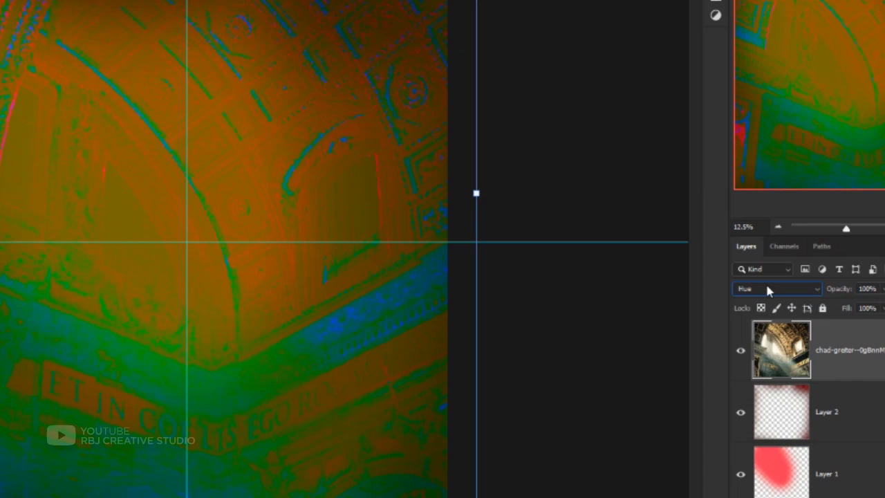
{"action": "scroll", "coordinate": [766, 289], "scroll_direction": "down", "scroll_amount": 1}
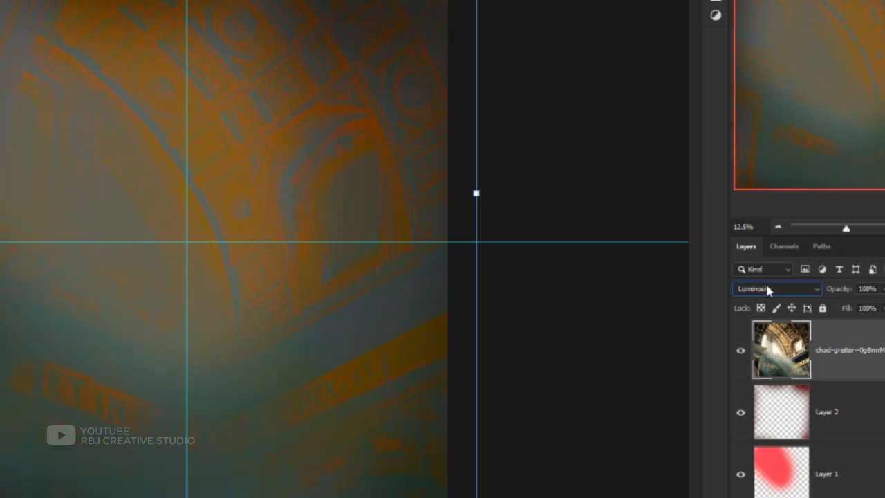
Reduce the church photo layer's opacity to 23%, lock the layer and deselect it.
{"action": "left_click", "coordinate": [880, 289]}
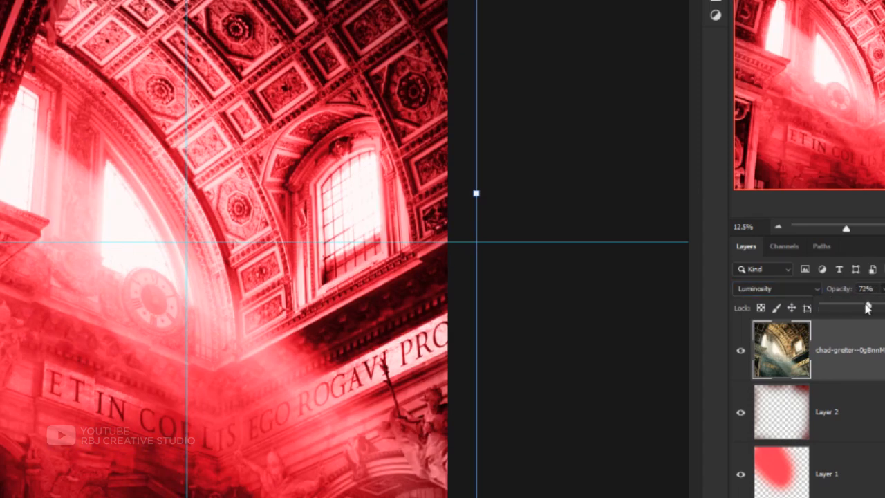
{"action": "left_click_drag", "start_coordinate": [843, 308], "coordinate": [838, 308]}
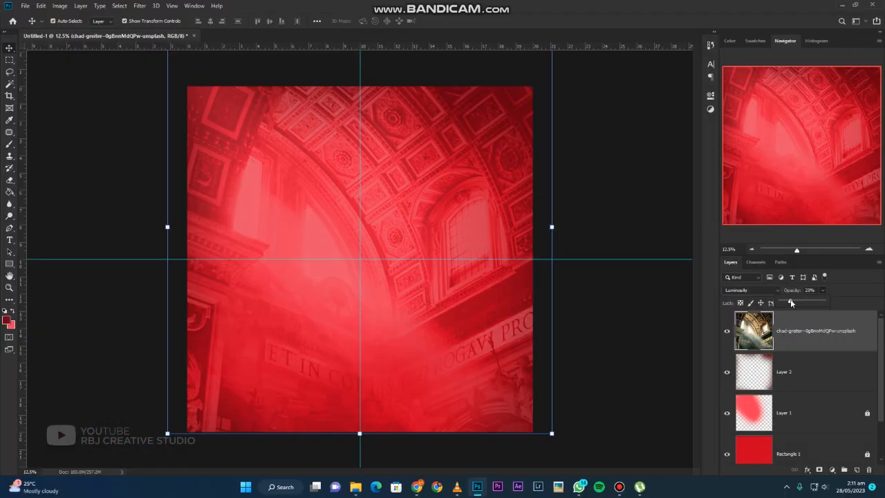
{"action": "left_click", "coordinate": [782, 303]}
{"action": "left_click", "coordinate": [567, 291]}
{"action": "scroll", "coordinate": [366, 264], "scroll_direction": "up", "scroll_amount": 2}
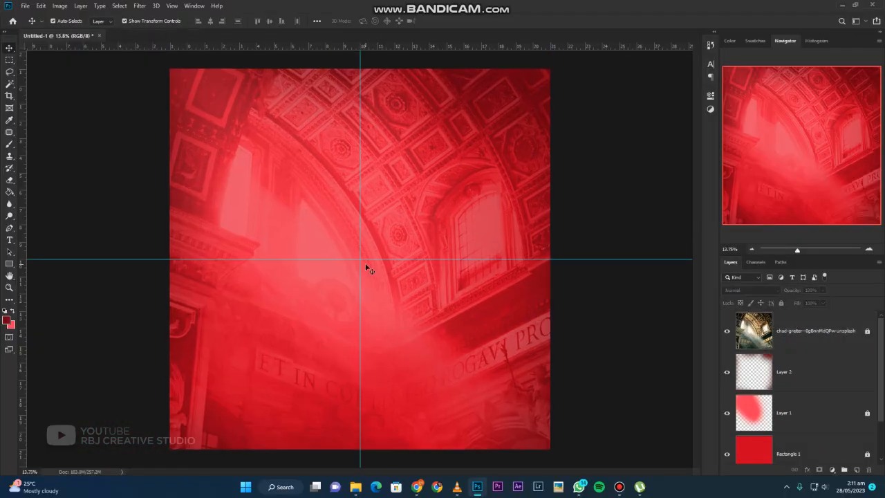
{"action": "scroll", "coordinate": [365, 264], "scroll_direction": "down", "scroll_amount": 1}
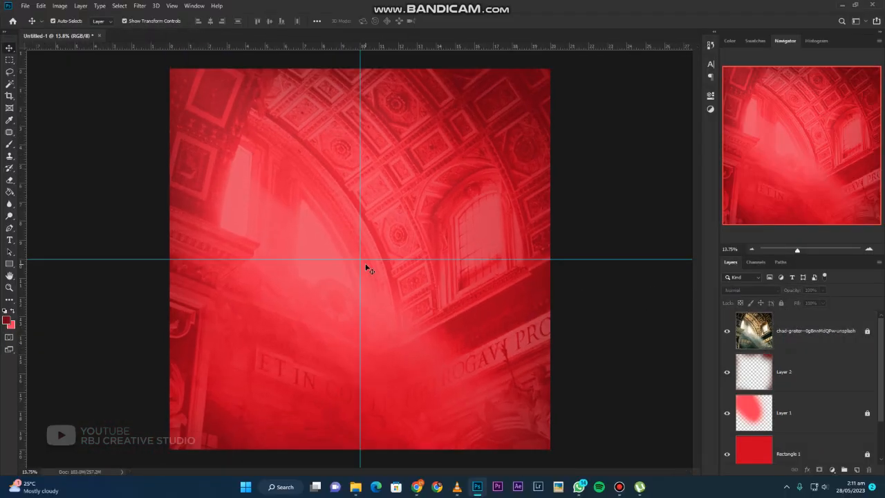
Create a new layer above the church photo and set the foreground colour to black (000000).
{"action": "left_click", "coordinate": [812, 332]}
{"action": "left_click", "coordinate": [856, 470]}
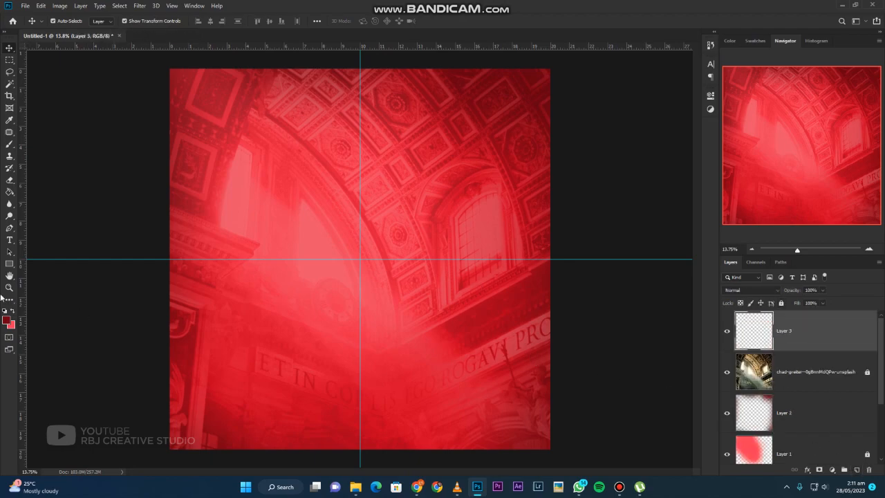
{"action": "left_click", "coordinate": [9, 322]}
{"action": "left_click_drag", "start_coordinate": [499, 283], "coordinate": [496, 310]}
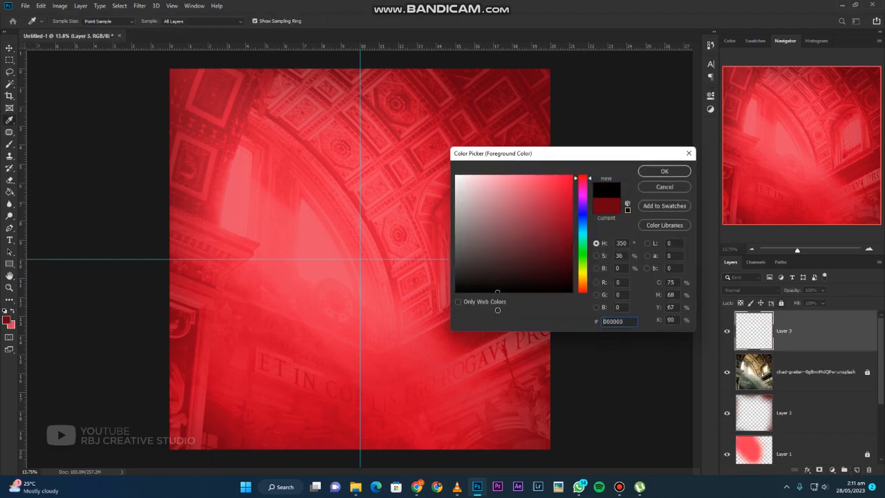
{"action": "left_click", "coordinate": [663, 170]}
Brush a soft black band along the canvas's lower edge and stretch it upward over most of the canvas.
{"action": "key", "text": "b"}
{"action": "scroll", "coordinate": [304, 345], "scroll_direction": "down", "scroll_amount": 1}
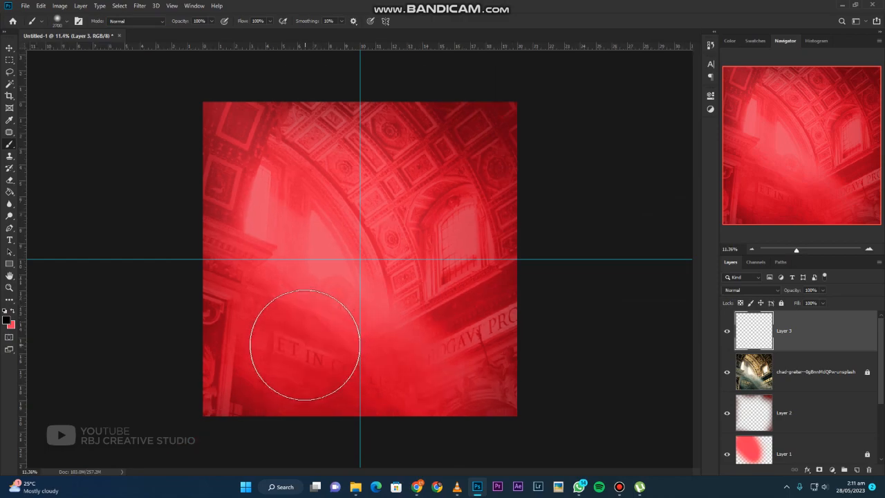
{"action": "left_click_drag", "start_coordinate": [206, 385], "coordinate": [584, 411]}
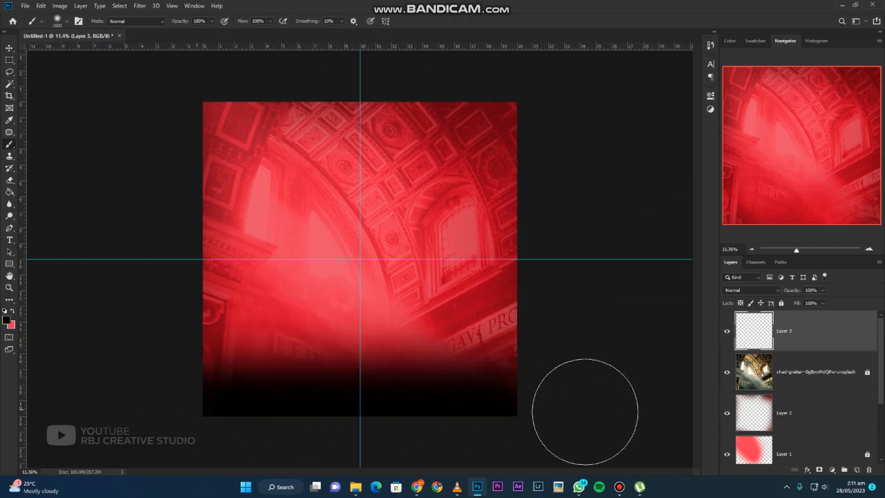
{"action": "scroll", "coordinate": [414, 367], "scroll_direction": "down", "scroll_amount": 1}
{"action": "key", "text": "v"}
{"action": "scroll", "coordinate": [360, 289], "scroll_direction": "up", "scroll_amount": 1}
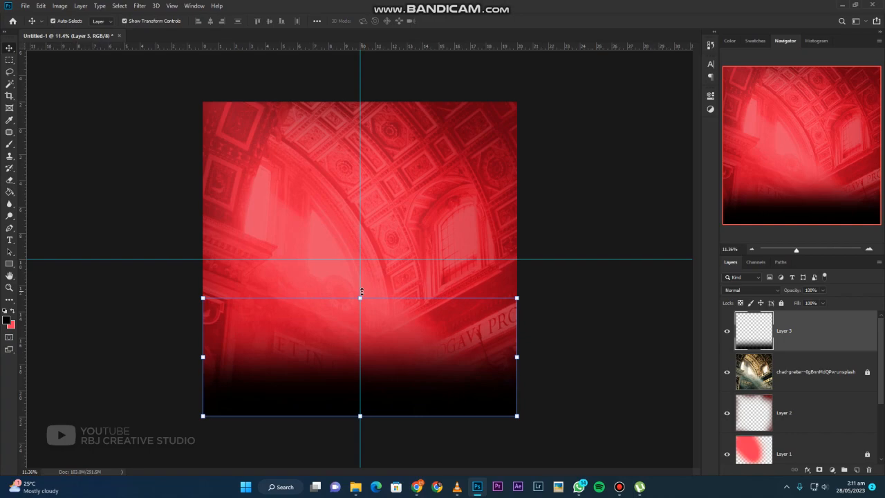
{"action": "left_click_drag", "start_coordinate": [360, 293], "coordinate": [364, 123]}
{"action": "key", "text": "Return"}
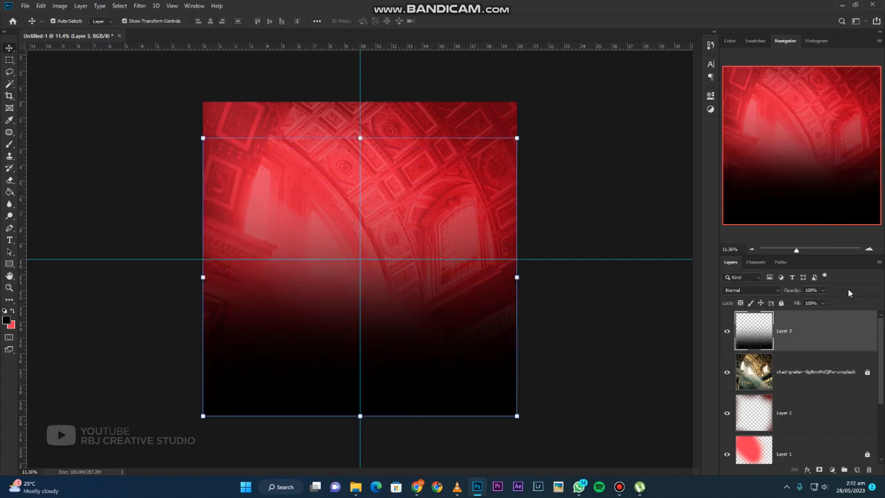
Reduce the black gradient layer's opacity to 59%, lock the layer and deselect it.
{"action": "left_click_drag", "start_coordinate": [809, 302], "coordinate": [805, 302]}
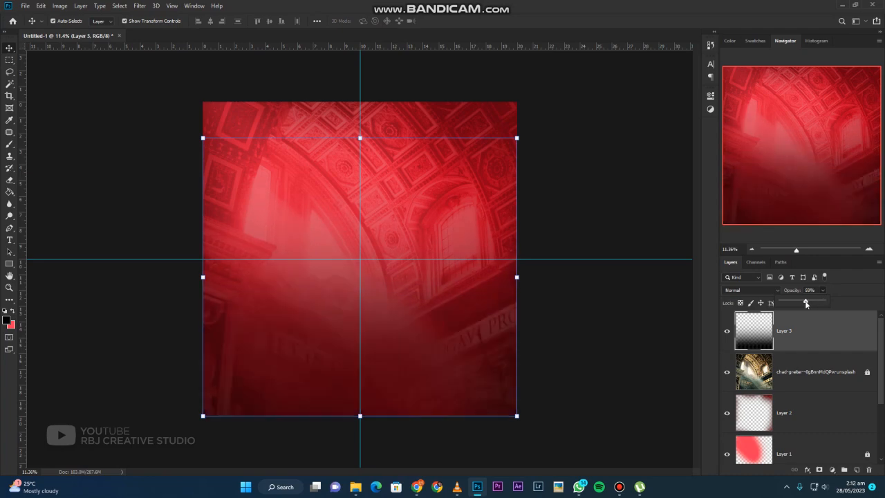
{"action": "left_click", "coordinate": [615, 303]}
{"action": "left_click_drag", "start_coordinate": [432, 347], "coordinate": [452, 393]}
{"action": "left_click", "coordinate": [563, 343]}
{"action": "left_click", "coordinate": [780, 305]}
{"action": "left_click", "coordinate": [595, 307]}
{"action": "scroll", "coordinate": [434, 280], "scroll_direction": "up", "scroll_amount": 2}
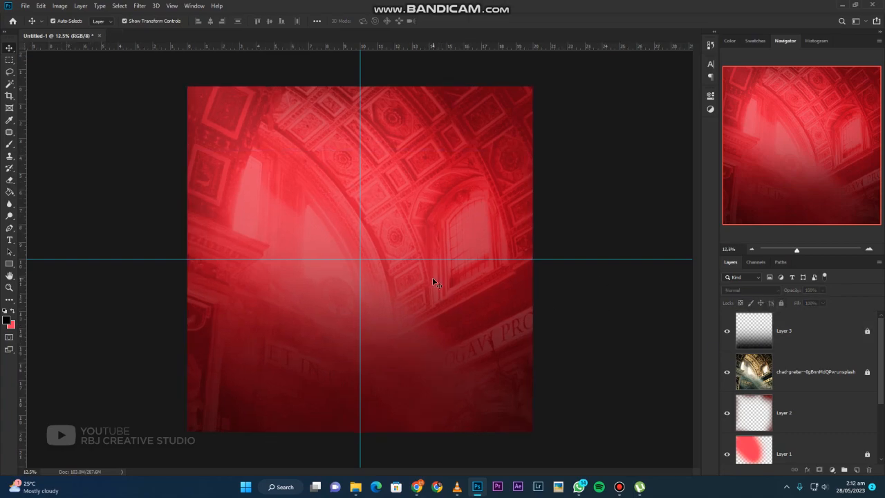
{"action": "scroll", "coordinate": [434, 279], "scroll_direction": "down", "scroll_amount": 1}
Create a new layer above the black gradient and set the foreground colour to white (ffffff).
{"action": "left_click", "coordinate": [855, 470]}
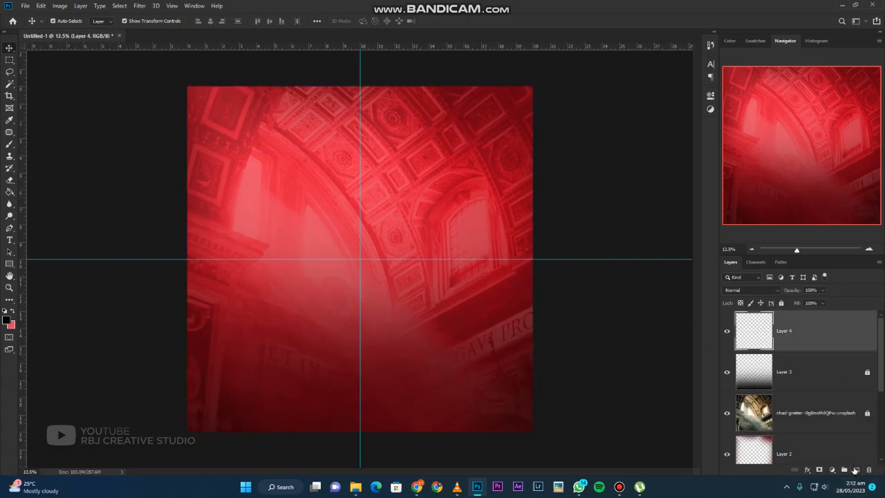
{"action": "left_click", "coordinate": [7, 320]}
{"action": "left_click_drag", "start_coordinate": [484, 236], "coordinate": [454, 173]}
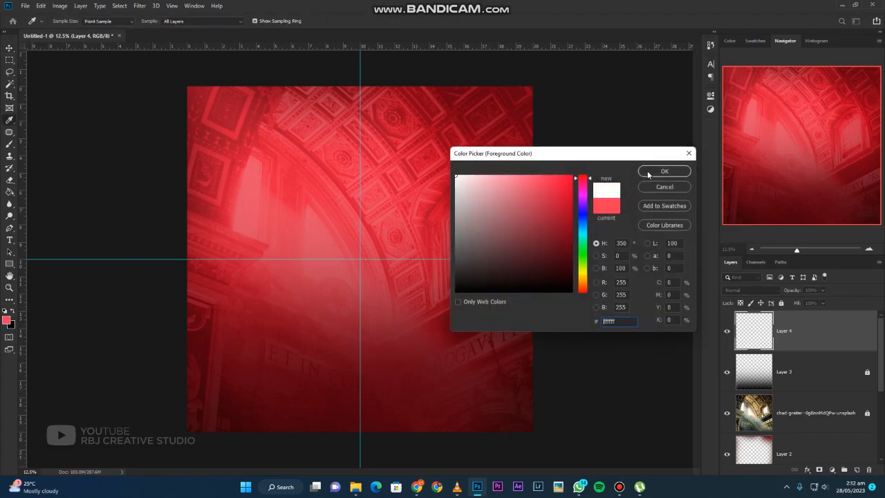
{"action": "left_click", "coordinate": [651, 174]}
Brush a soft white band along the canvas's upper edge and stretch it downward to 237.23% height.
{"action": "key", "text": "b"}
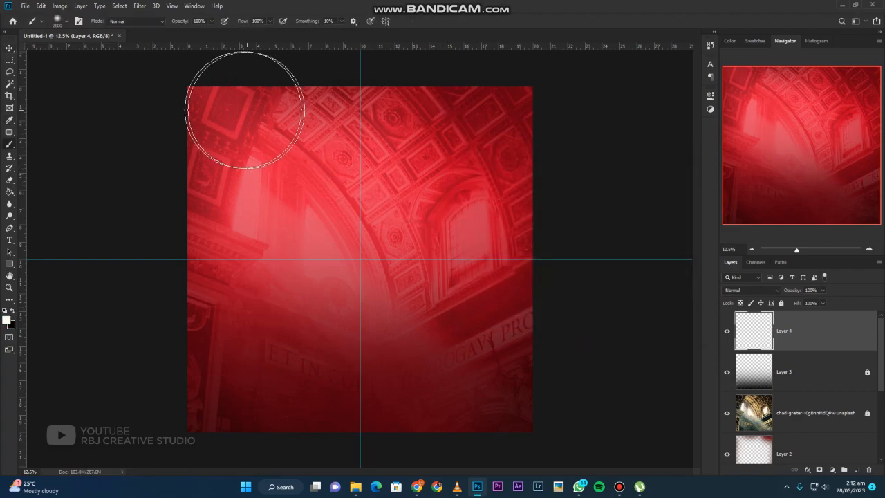
{"action": "mouse_move", "coordinate": [217, 63]}
{"action": "left_mouse_down"}
{"action": "mouse_move", "coordinate": [450, 43]}
{"action": "mouse_move", "coordinate": [588, 95]}
{"action": "left_mouse_up"}
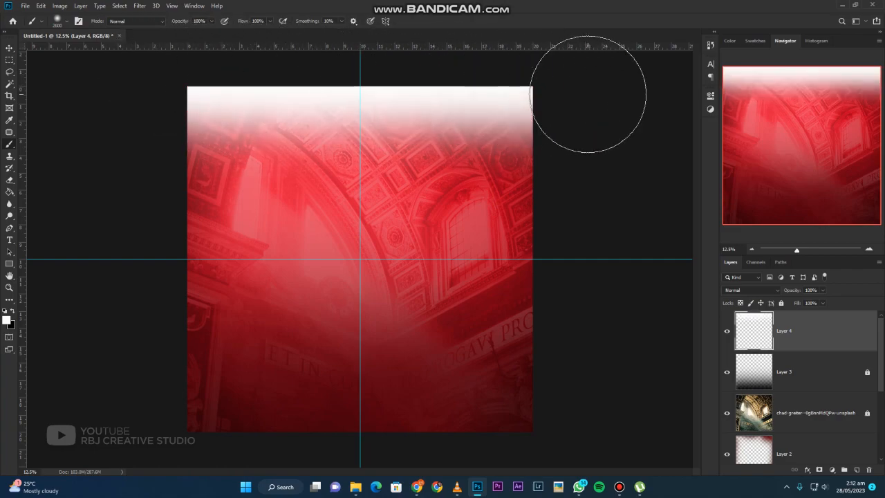
{"action": "key", "text": "v"}
{"action": "left_click_drag", "start_coordinate": [359, 196], "coordinate": [359, 347]}
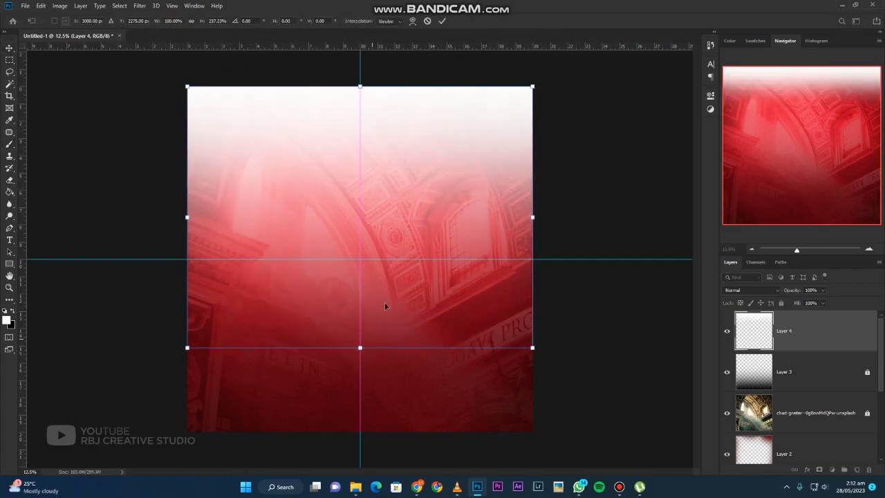
Reduce the white gradient layer's opacity to 80%, lock the layer and deselect it.
{"action": "left_click", "coordinate": [822, 290]}
{"action": "left_click_drag", "start_coordinate": [824, 302], "coordinate": [815, 303]}
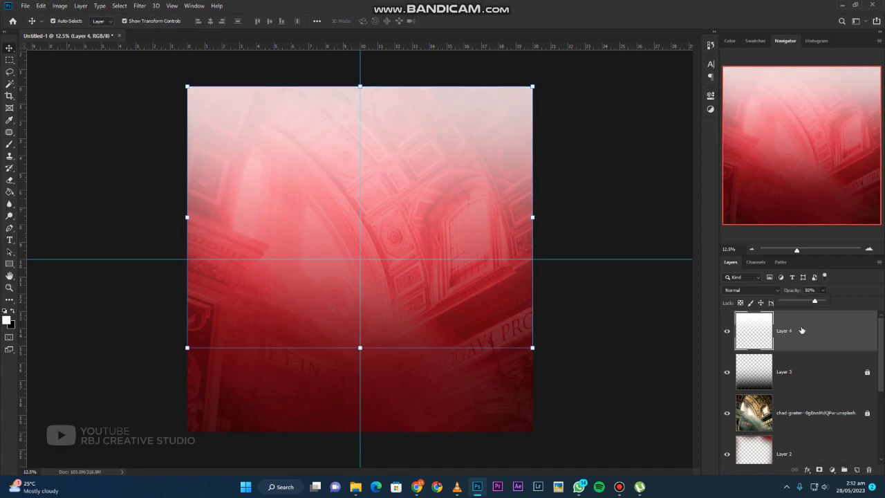
{"action": "left_click", "coordinate": [782, 304]}
{"action": "left_click", "coordinate": [573, 193]}
{"action": "scroll", "coordinate": [441, 217], "scroll_direction": "up", "scroll_amount": 1}
{"action": "scroll", "coordinate": [441, 217], "scroll_direction": "down", "scroll_amount": 1}
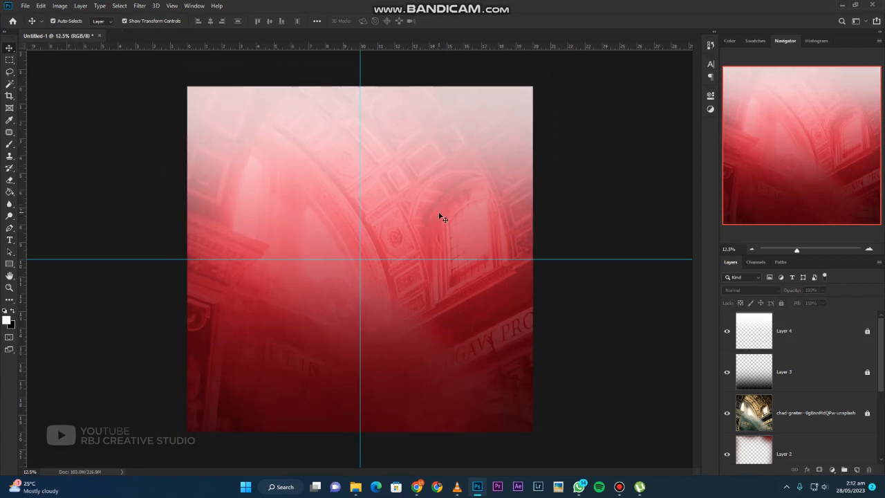
Toggle the visibility of the black and white gradient layers to compare their effect on the background.
{"action": "scroll", "coordinate": [451, 221], "scroll_direction": "up", "scroll_amount": 1}
{"action": "left_click", "coordinate": [726, 372]}
{"action": "left_click", "coordinate": [726, 372]}
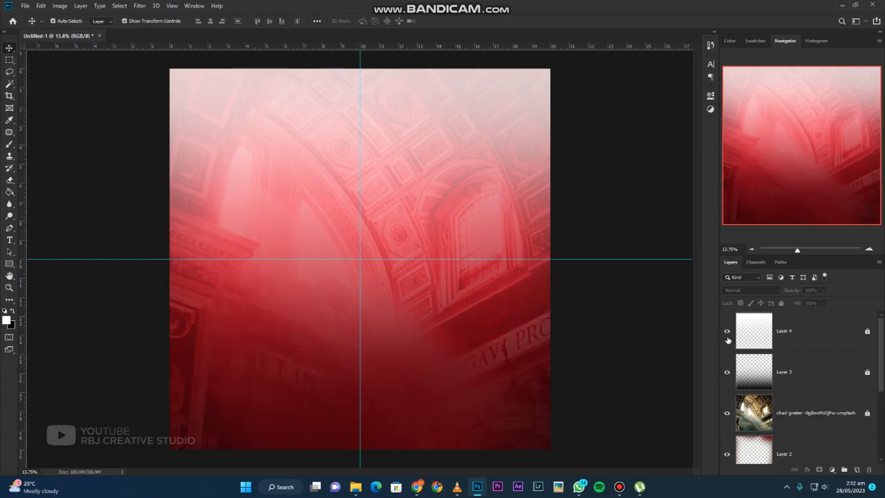
{"action": "left_click", "coordinate": [726, 331]}
{"action": "left_click", "coordinate": [727, 331]}
{"action": "left_click", "coordinate": [726, 371]}
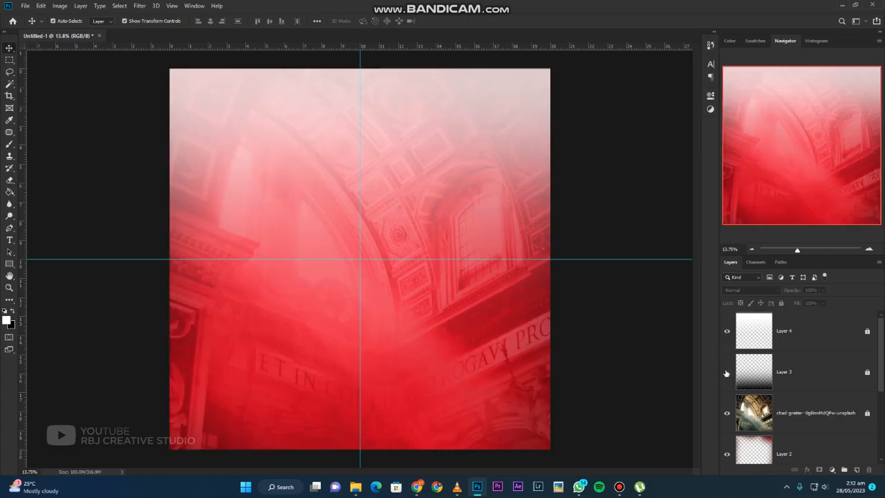
{"action": "left_click", "coordinate": [726, 372]}
Hide the white and black gradient layers and select the church photo layer.
{"action": "left_click", "coordinate": [726, 331]}
{"action": "left_click", "coordinate": [726, 372]}
{"action": "left_click", "coordinate": [788, 408]}
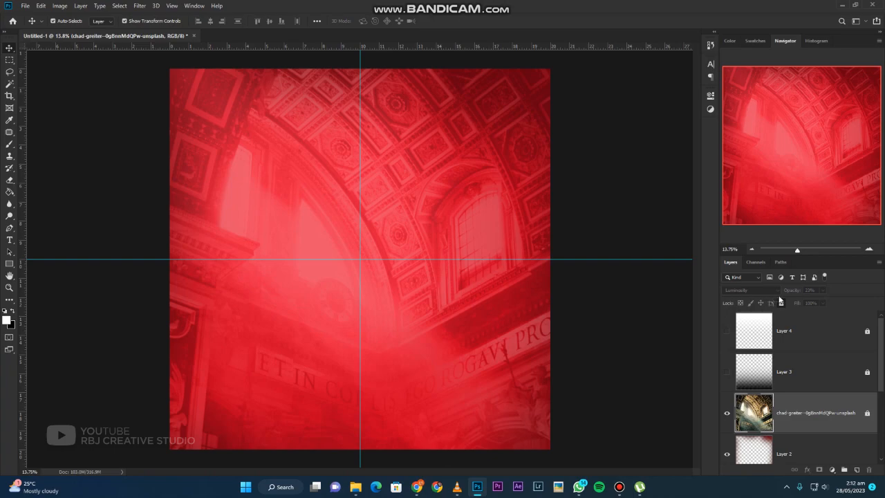
Set the church photo layer's blend mode to Hard Light, reduce its opacity to about 67%, and deselect it.
{"action": "left_click", "coordinate": [759, 289]}
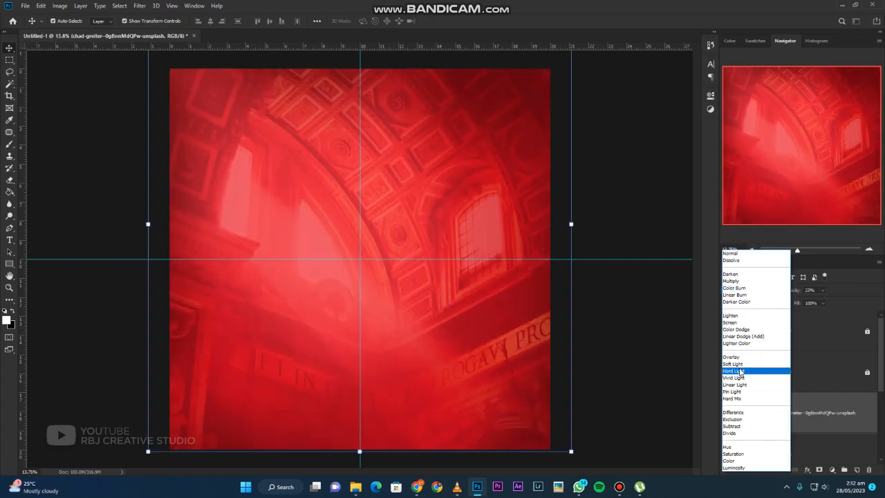
{"action": "left_click", "coordinate": [734, 467]}
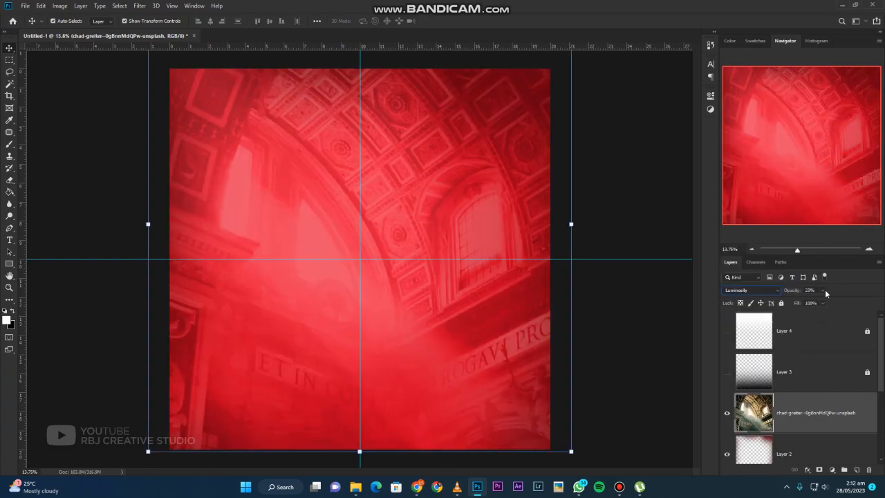
{"action": "left_click_drag", "start_coordinate": [823, 303], "coordinate": [863, 306]}
{"action": "left_click", "coordinate": [742, 291]}
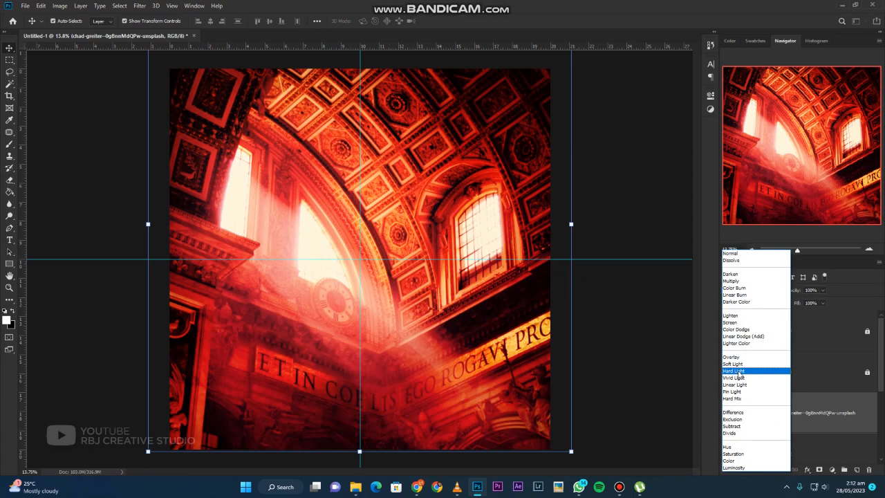
{"action": "left_click", "coordinate": [737, 371]}
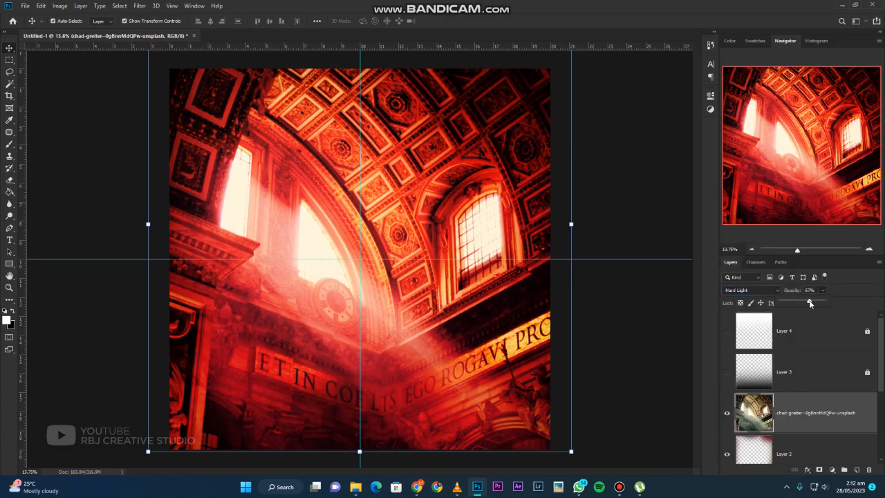
{"action": "left_click", "coordinate": [632, 271]}
{"action": "scroll", "coordinate": [448, 269], "scroll_direction": "up", "scroll_amount": 1}
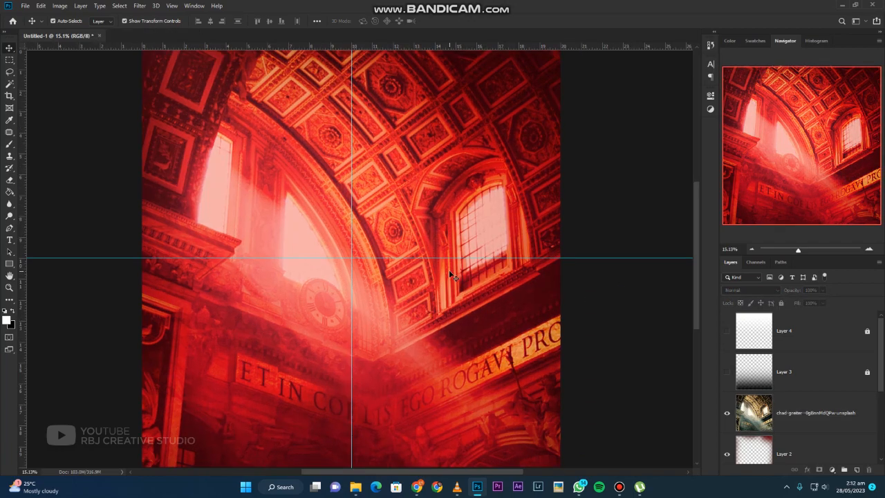
{"action": "scroll", "coordinate": [449, 270], "scroll_direction": "down", "scroll_amount": 1}
Show the black gradient layer again and toggle the white gradient layer to compare its effect, leaving it hidden.
{"action": "left_click", "coordinate": [728, 331]}
{"action": "left_click", "coordinate": [728, 331]}
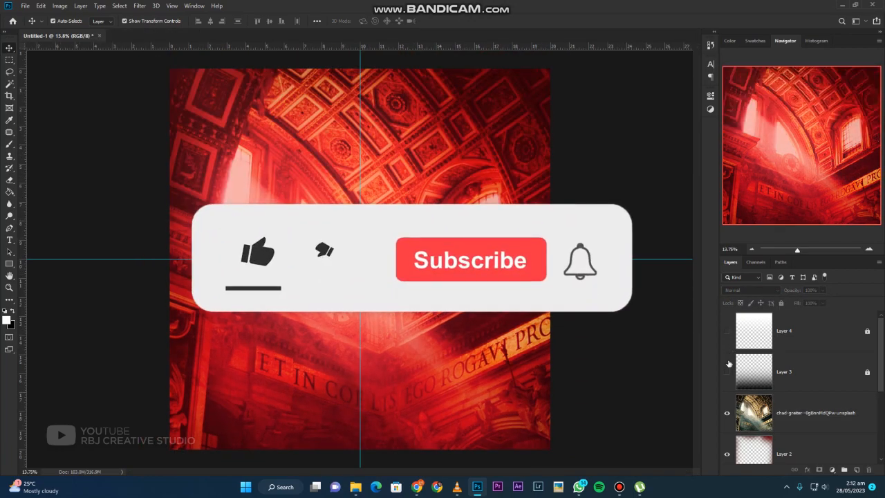
{"action": "left_click", "coordinate": [727, 372]}
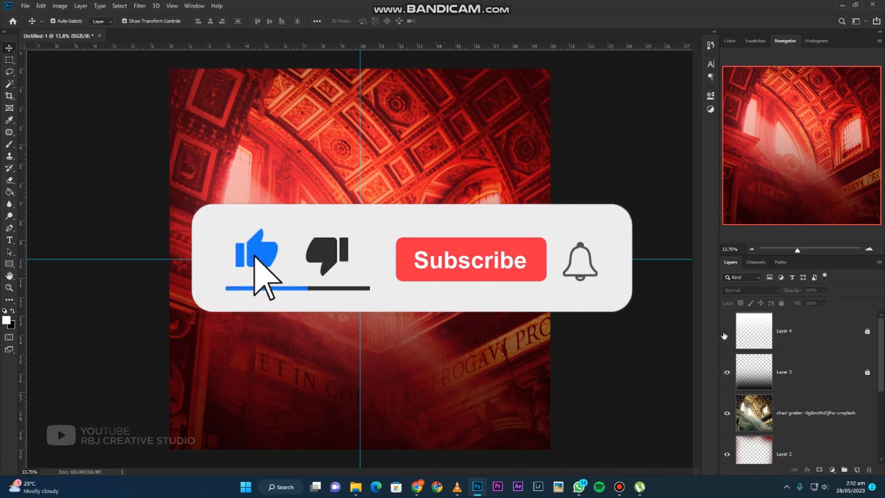
{"action": "left_click", "coordinate": [725, 335]}
{"action": "left_click", "coordinate": [727, 335]}
Examine the red church background with the black gradient shading, both close up and as a whole.
{"action": "scroll", "coordinate": [402, 264], "scroll_direction": "up", "scroll_amount": 1}
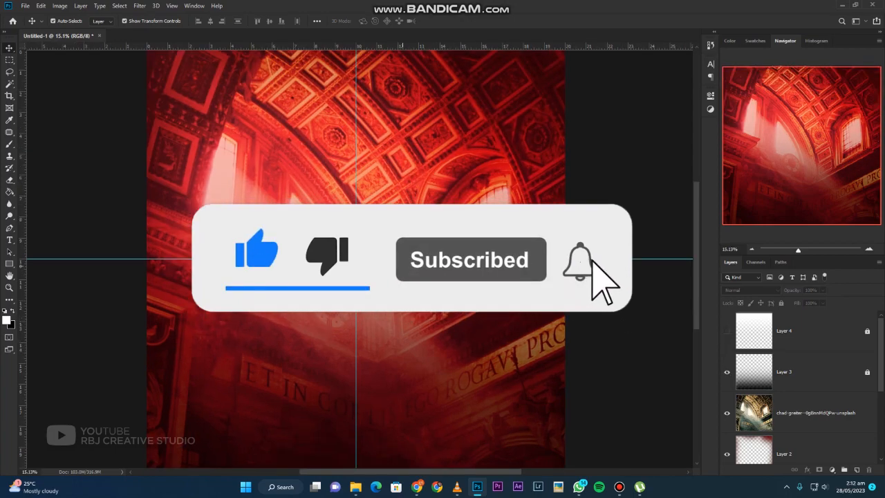
{"action": "scroll", "coordinate": [402, 261], "scroll_direction": "down", "scroll_amount": 1}
{"action": "scroll", "coordinate": [351, 260], "scroll_direction": "up", "scroll_amount": 1}
{"action": "scroll", "coordinate": [351, 260], "scroll_direction": "down", "scroll_amount": 1}
{"action": "scroll", "coordinate": [351, 260], "scroll_direction": "up", "scroll_amount": 1}
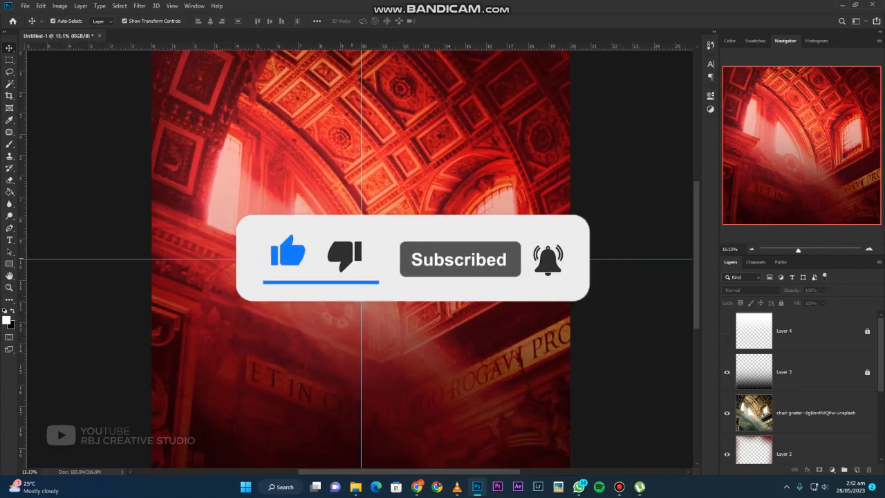
{"action": "scroll", "coordinate": [418, 223], "scroll_direction": "up", "scroll_amount": 8}
{"action": "scroll", "coordinate": [424, 211], "scroll_direction": "down", "scroll_amount": 9}
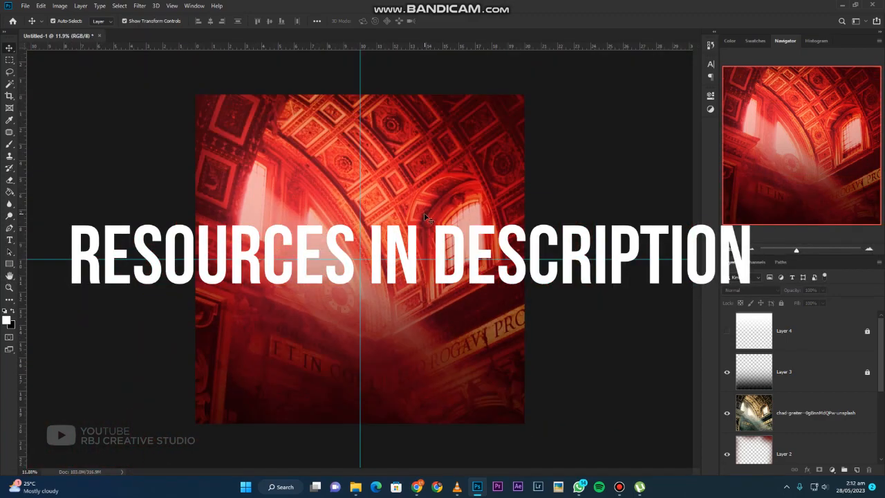
{"action": "scroll", "coordinate": [427, 218], "scroll_direction": "up", "scroll_amount": 2}
{"action": "scroll", "coordinate": [433, 221], "scroll_direction": "down", "scroll_amount": 1}
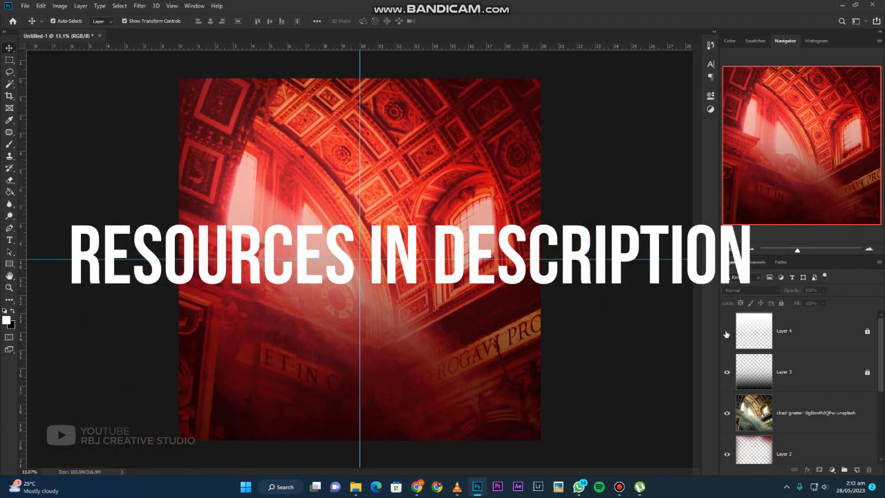